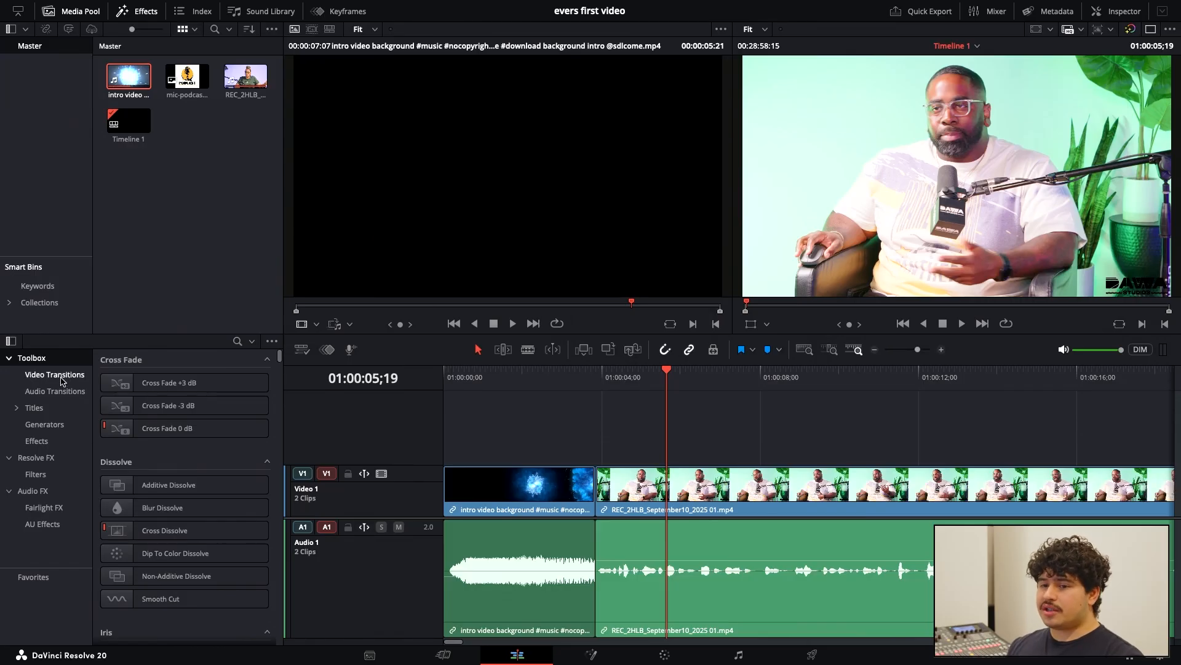
- Add a Cross Dissolve video transition at the cut between the intro clip and the interview clip
click(61, 377)
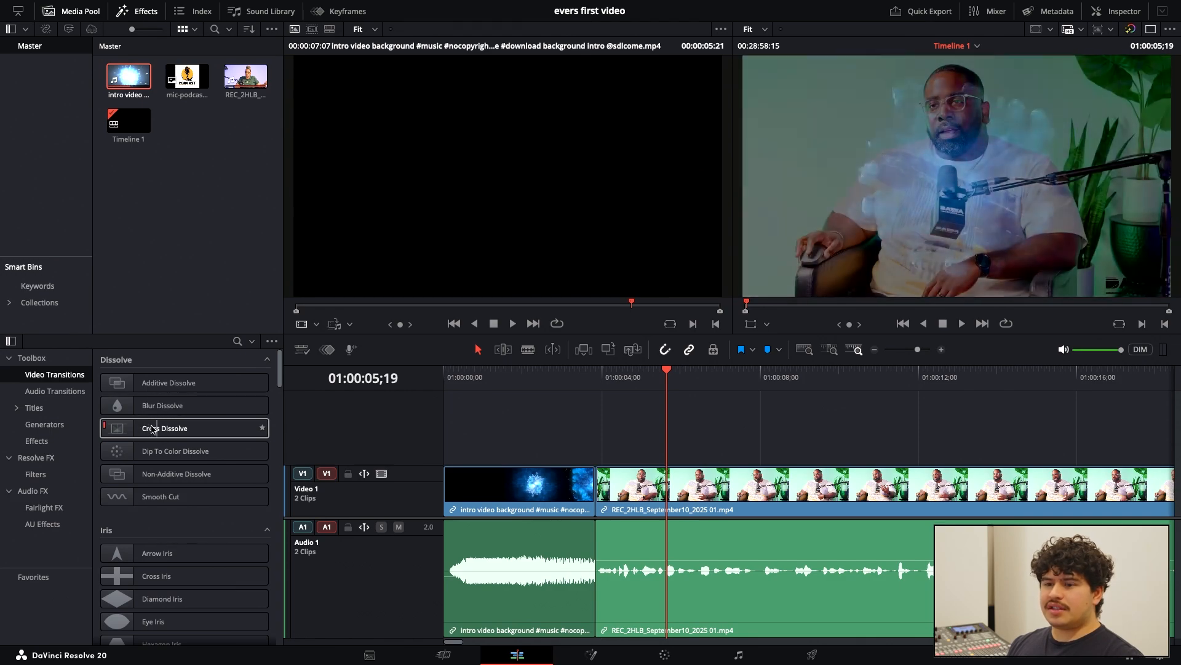
drag(139, 424, 589, 511)
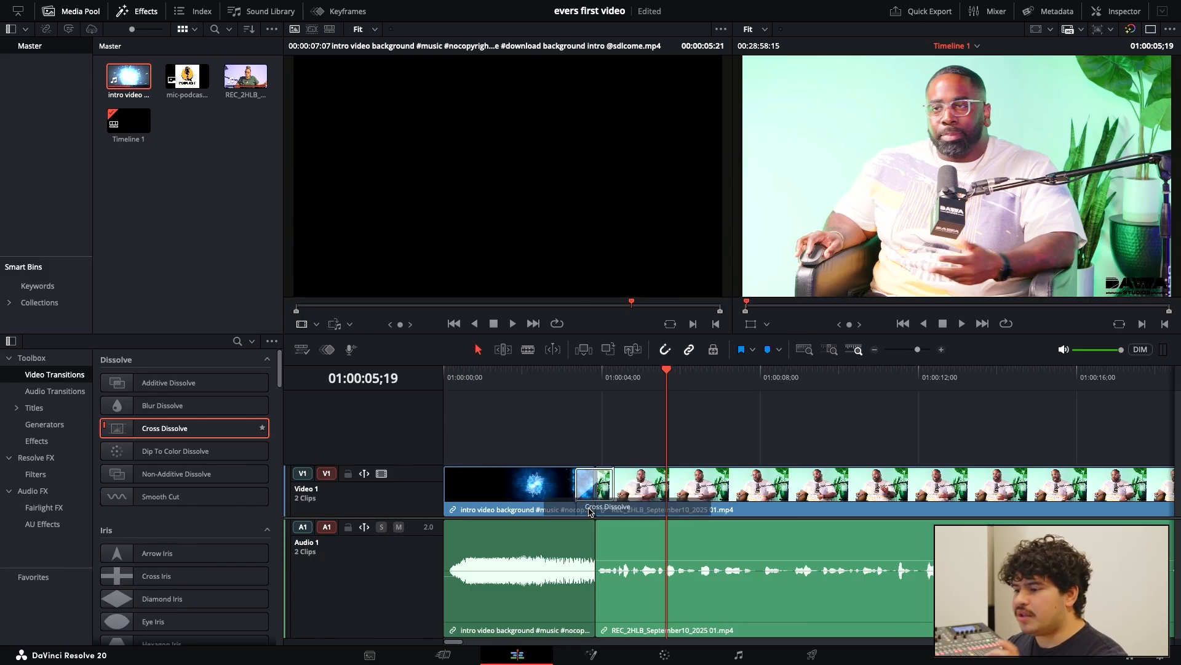
mouse_move(589, 511)
mouse_down()
mouse_move(614, 498)
mouse_move(585, 499)
mouse_up()
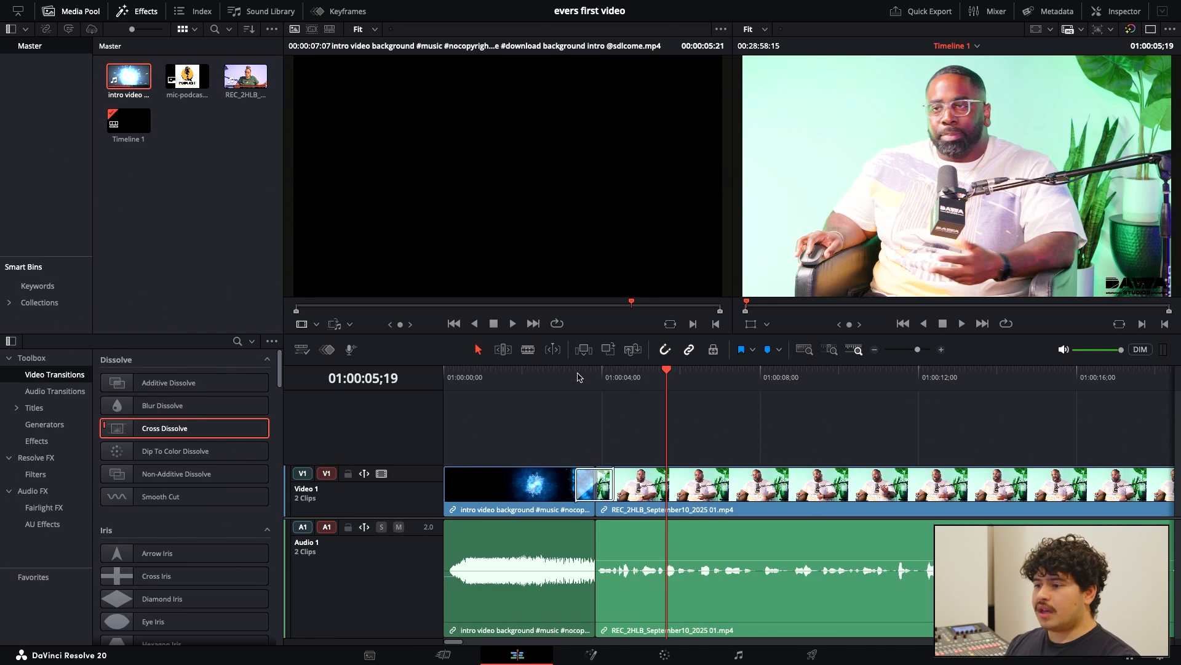
- Play the timeline from the beginning through the dissolve between the intro and the interview
drag(556, 373, 407, 368)
key(space)
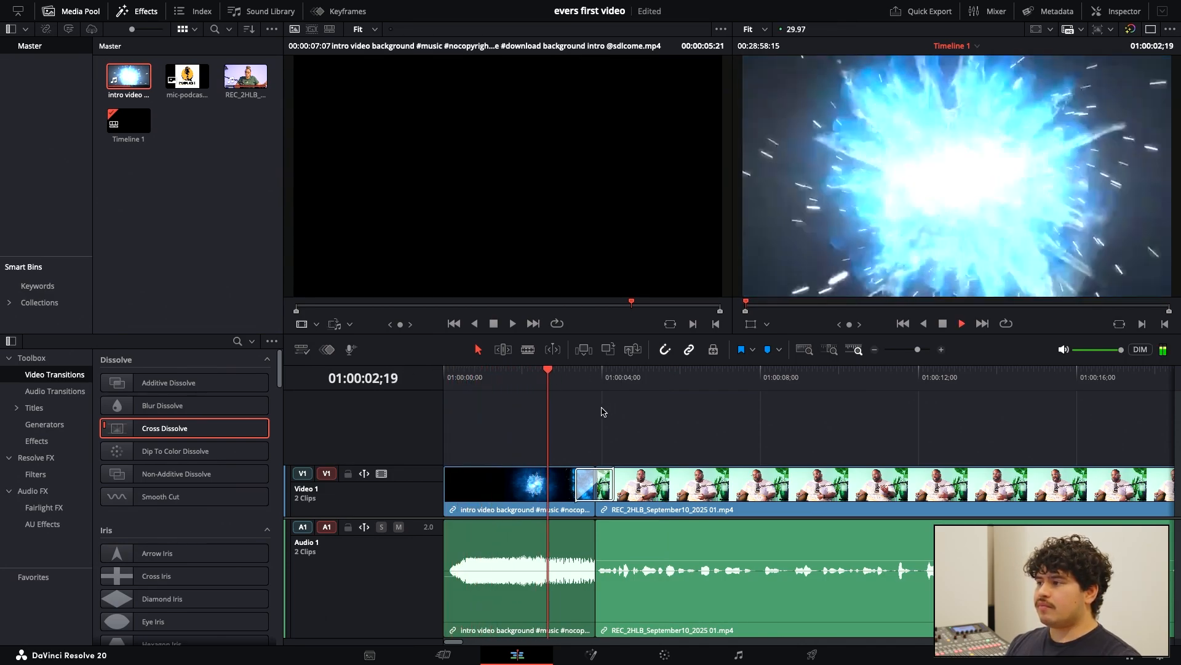
key(space)
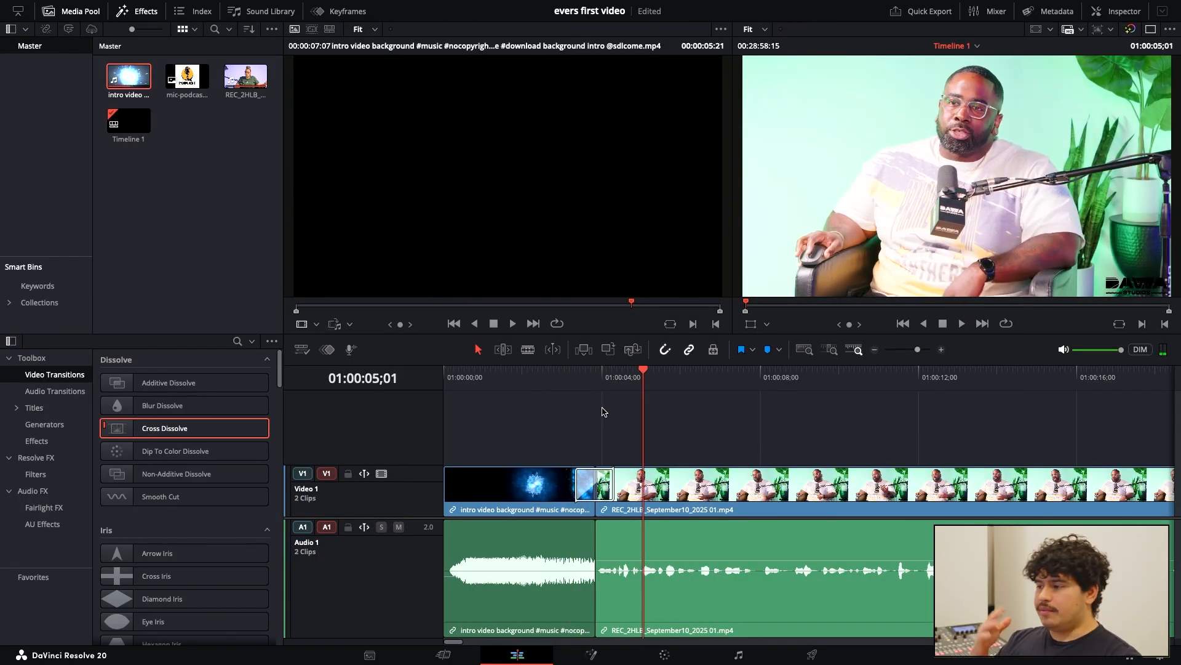
drag(595, 377, 631, 393)
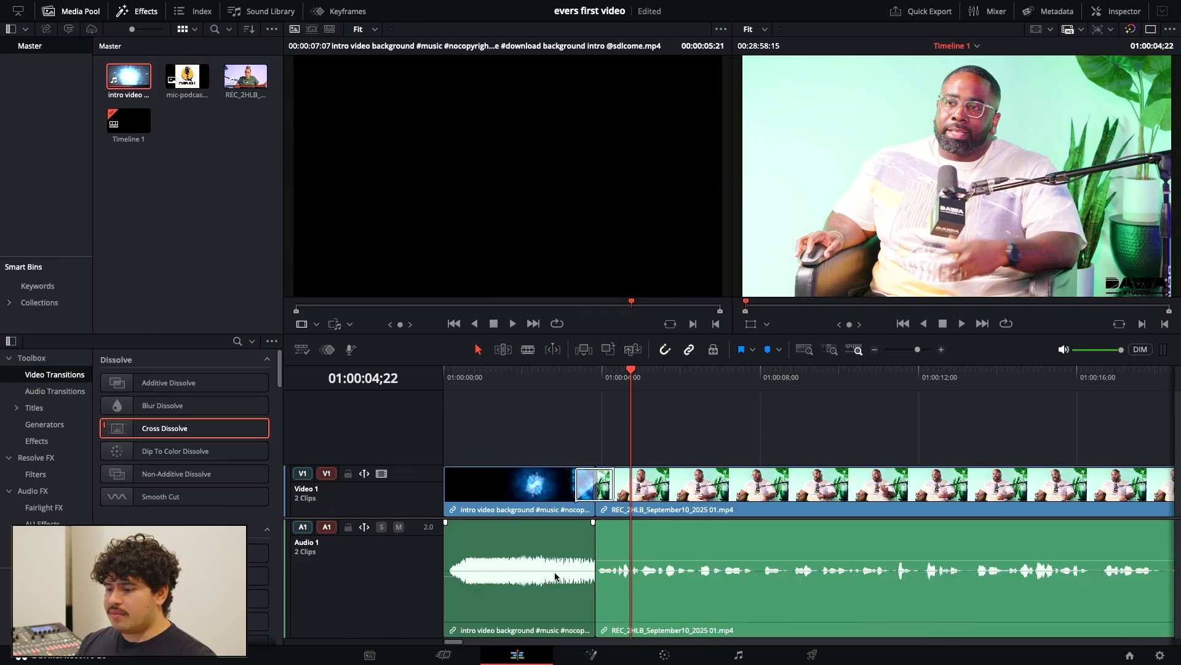
- Raise the interview clip's audio volume on Audio 1 and lower the intro clip's audio volume
click(659, 561)
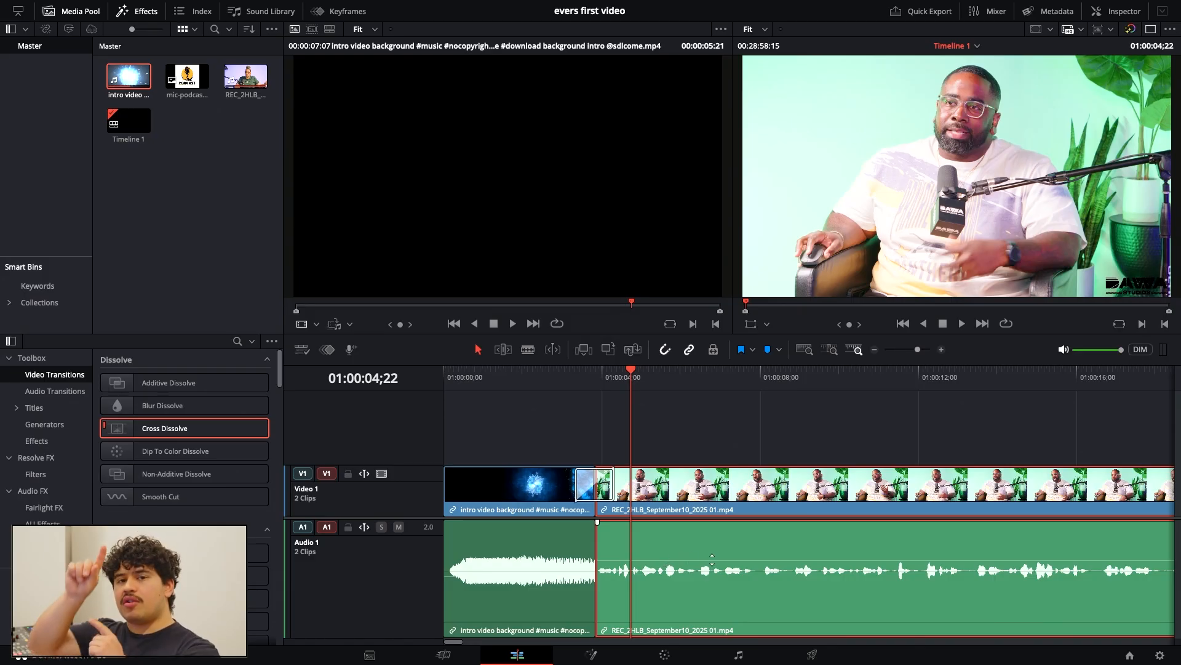
drag(712, 558, 708, 545)
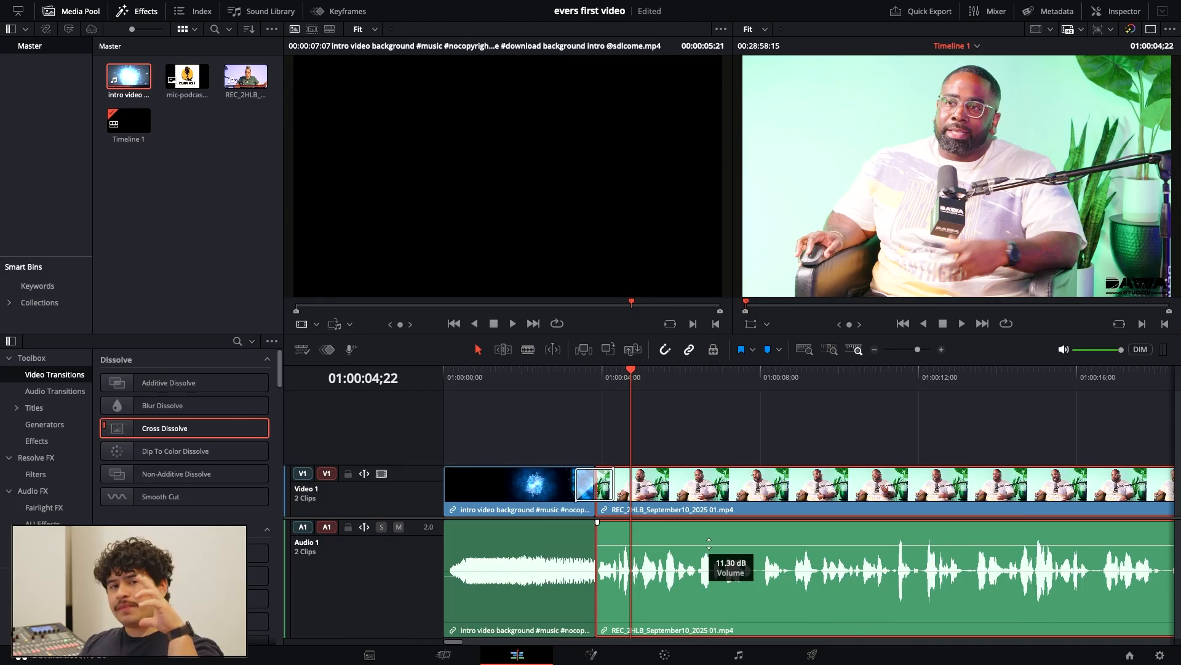
drag(709, 544, 707, 550)
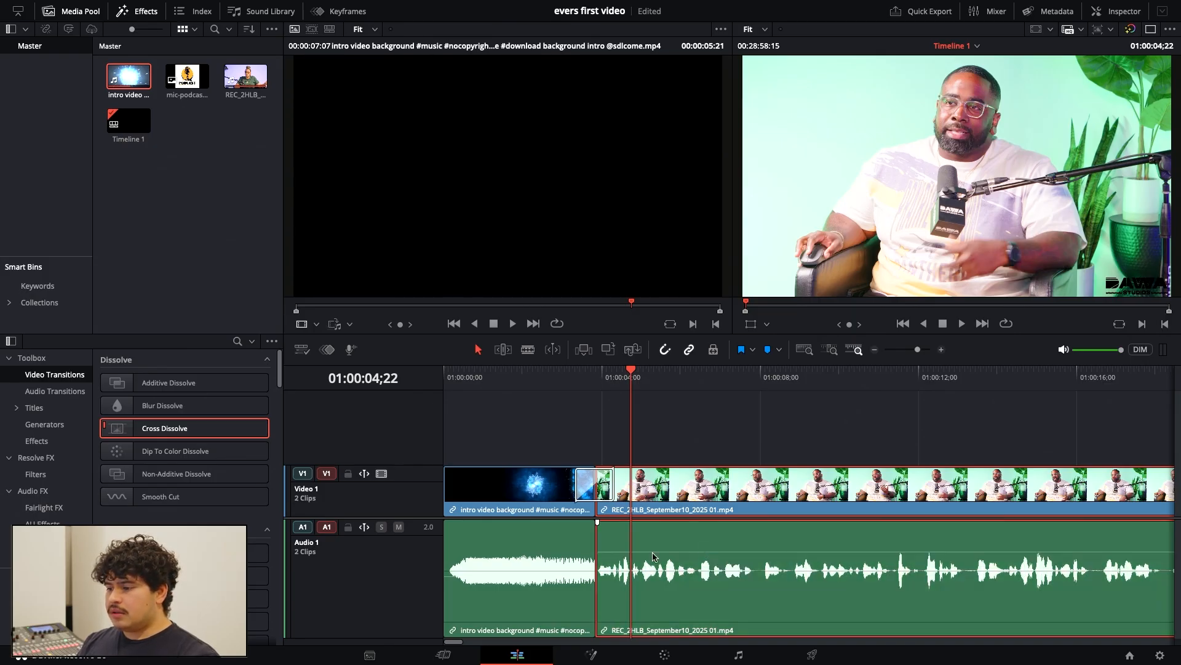
click(548, 558)
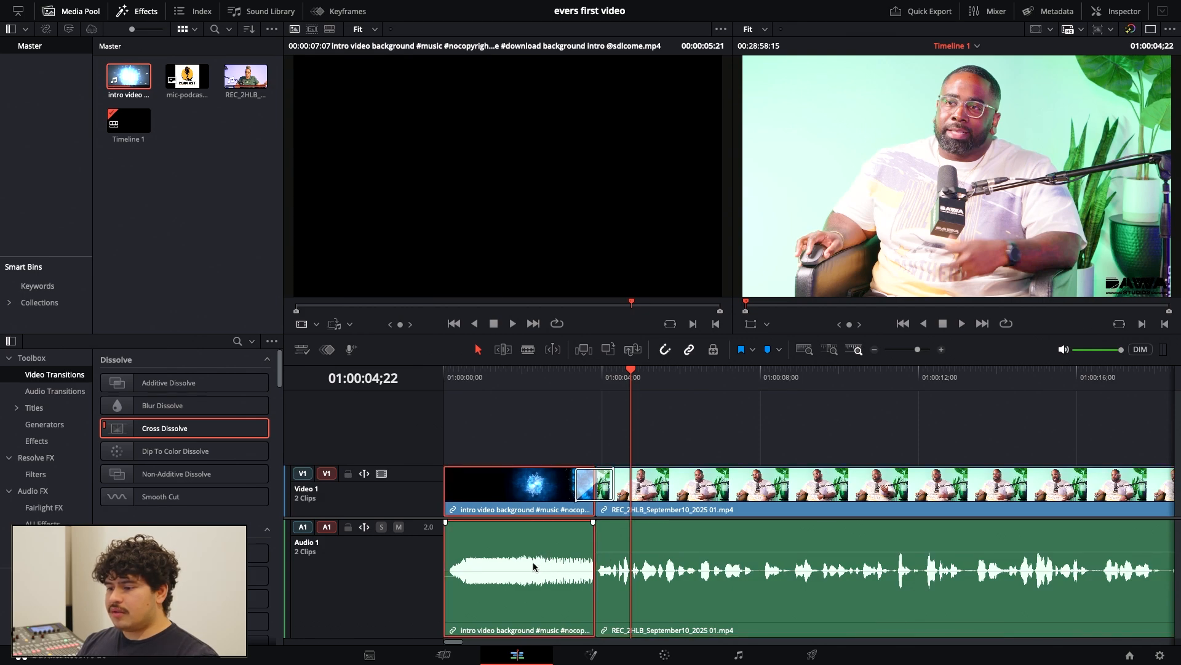
mouse_move(529, 576)
mouse_down()
mouse_move(486, 581)
mouse_move(528, 585)
mouse_up()
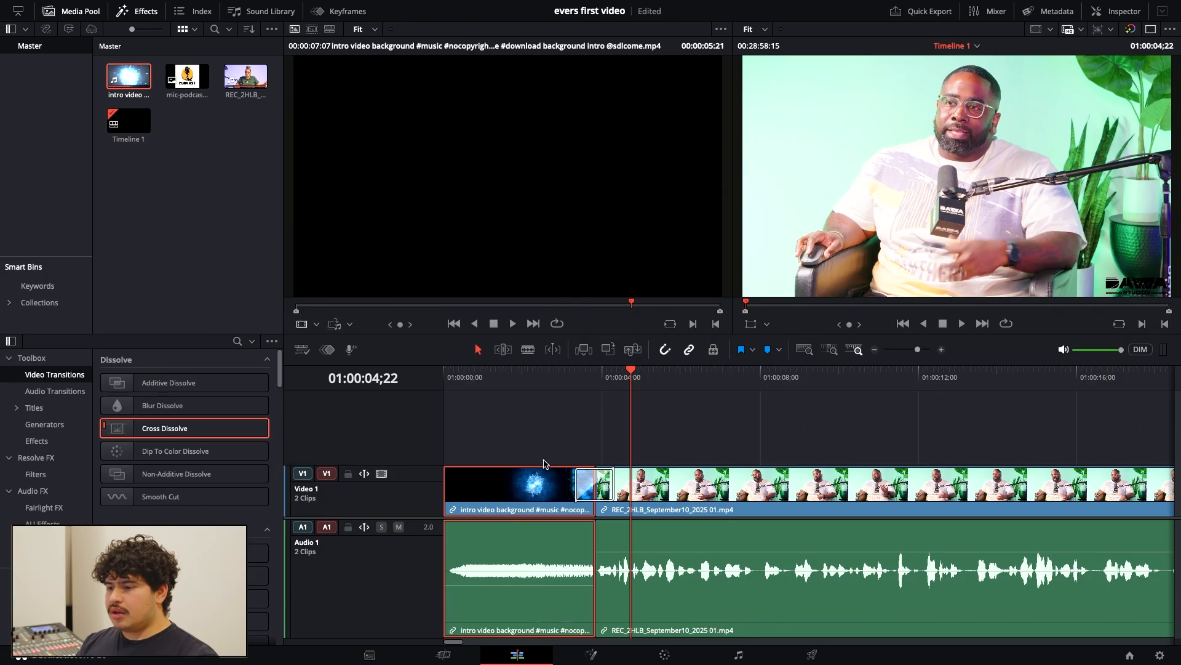
- Play the timeline from the start to compare the intro and interview audio levels
drag(529, 381, 439, 384)
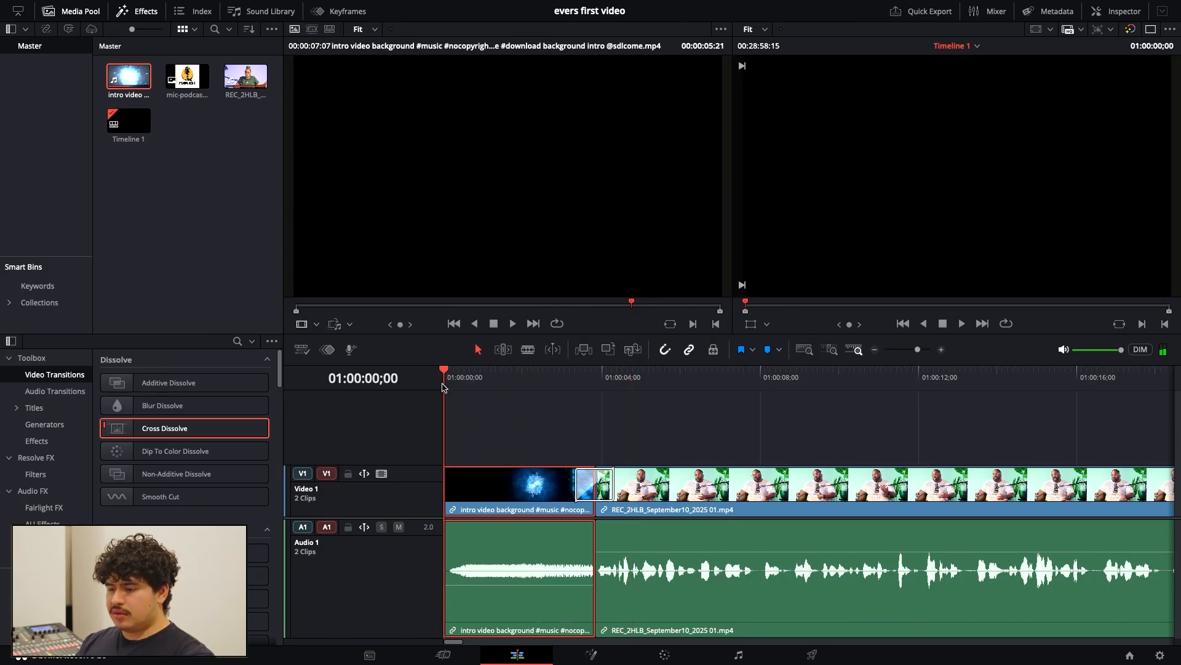
key(space)
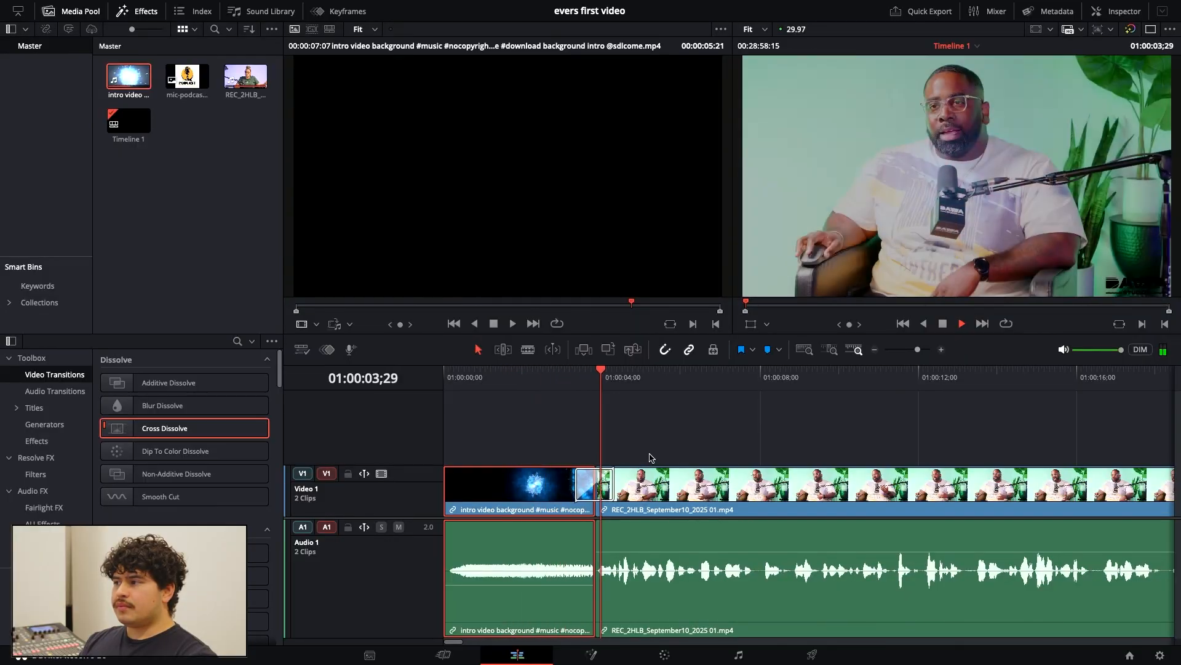
key(space)
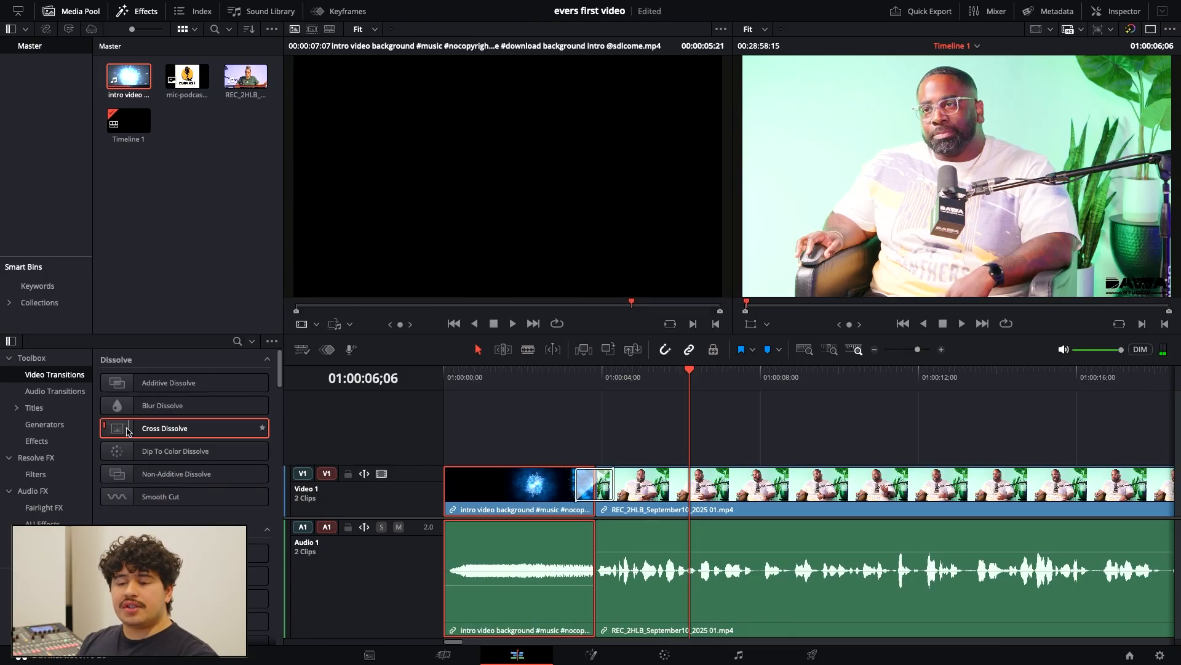
- Add a Cross Fade 0 dB between the intro and interview audio clips and play back the transition
click(64, 392)
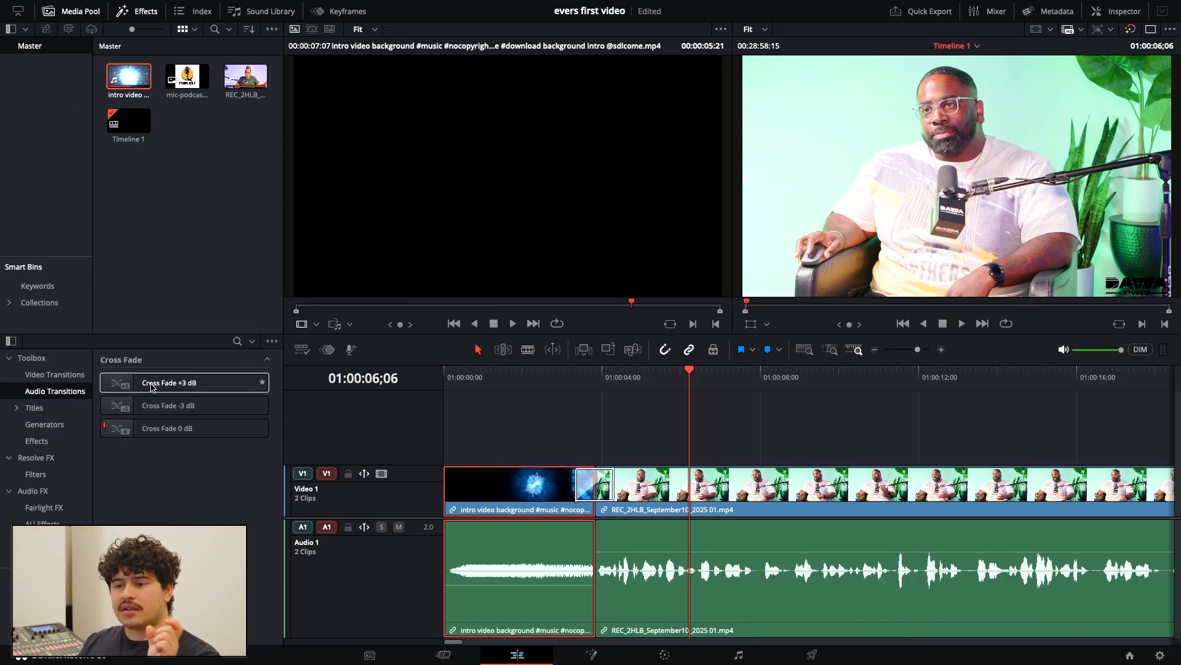
drag(142, 428, 590, 575)
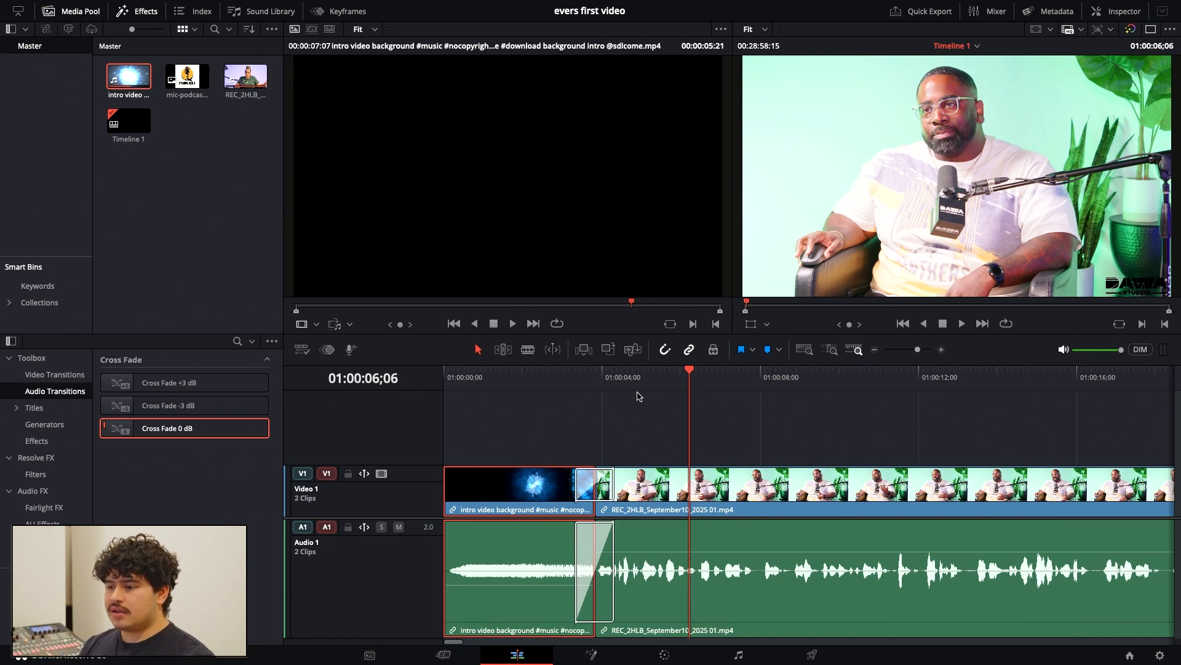
drag(610, 380, 476, 381)
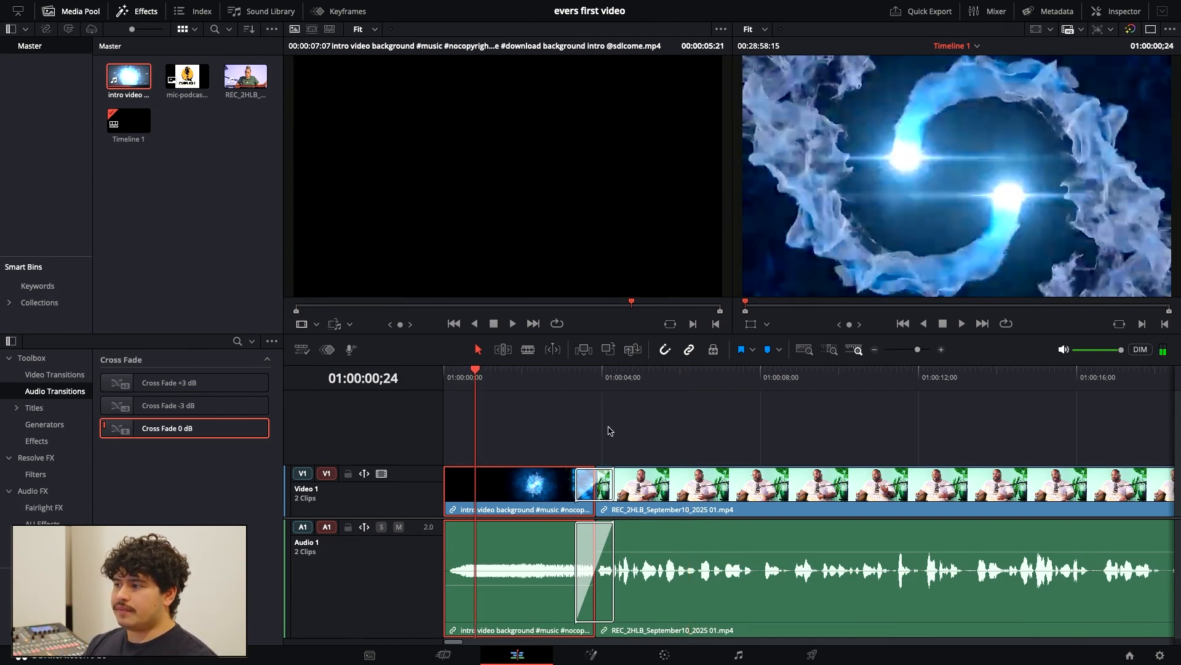
key(space)
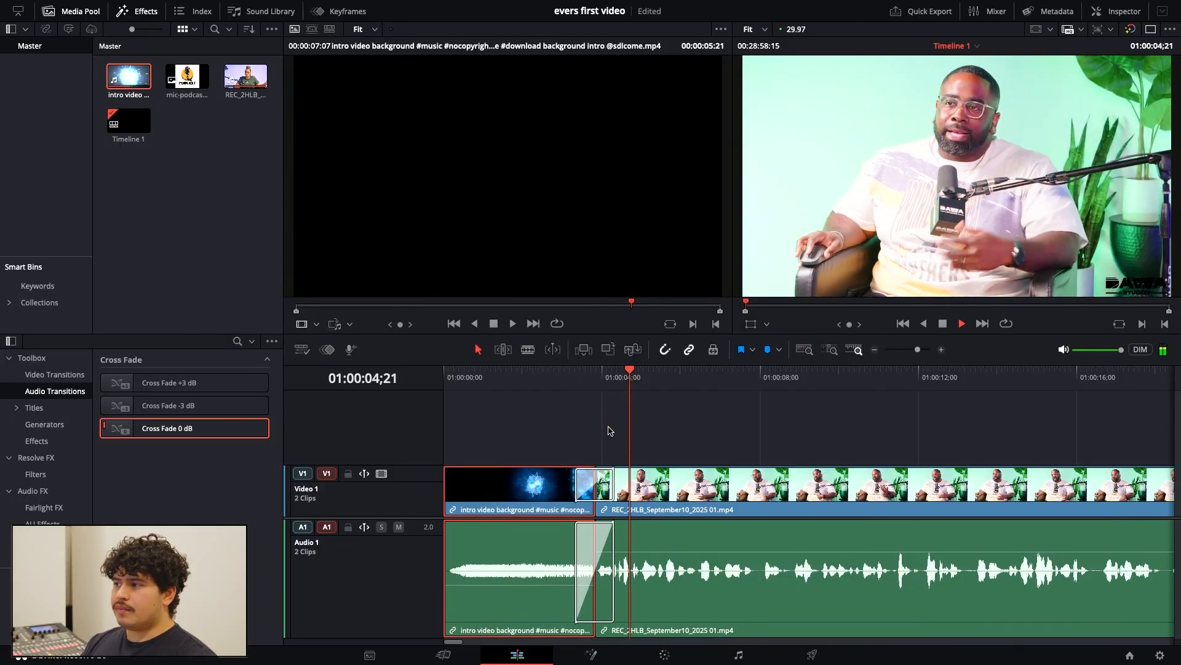
key(space)
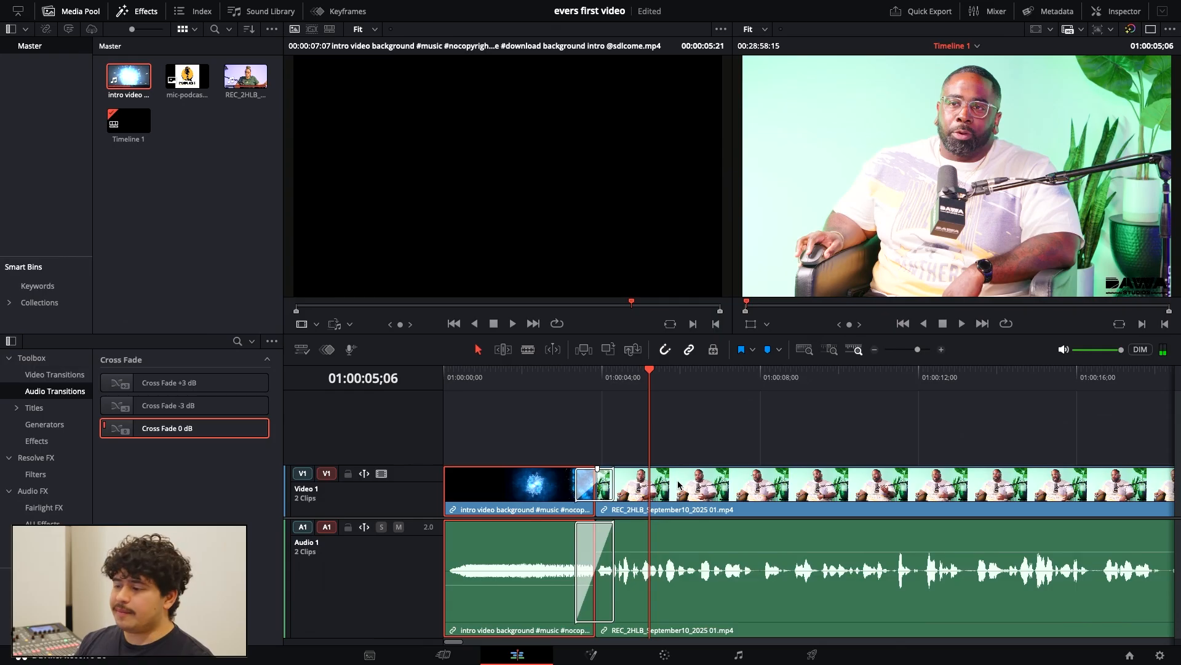
- Fit the whole timeline in view and place the podcast logo image on a new Video 2 track above the interview, starting at 01:00:58;15
key(shift+z)
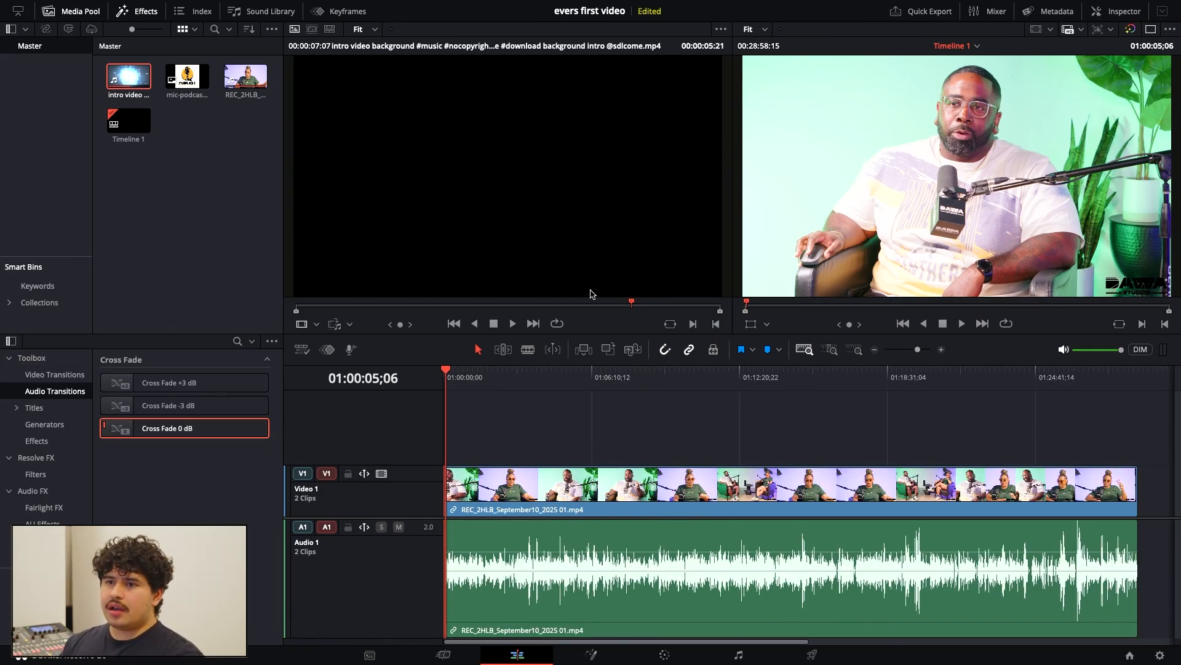
double_click(190, 77)
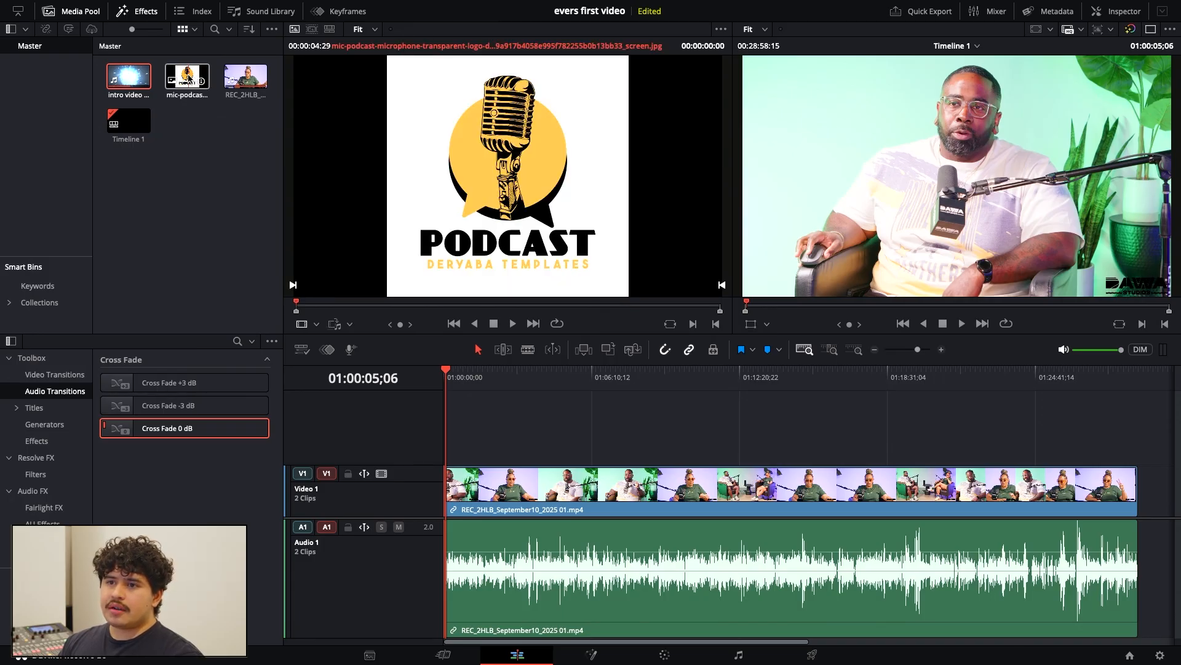
drag(189, 76, 468, 424)
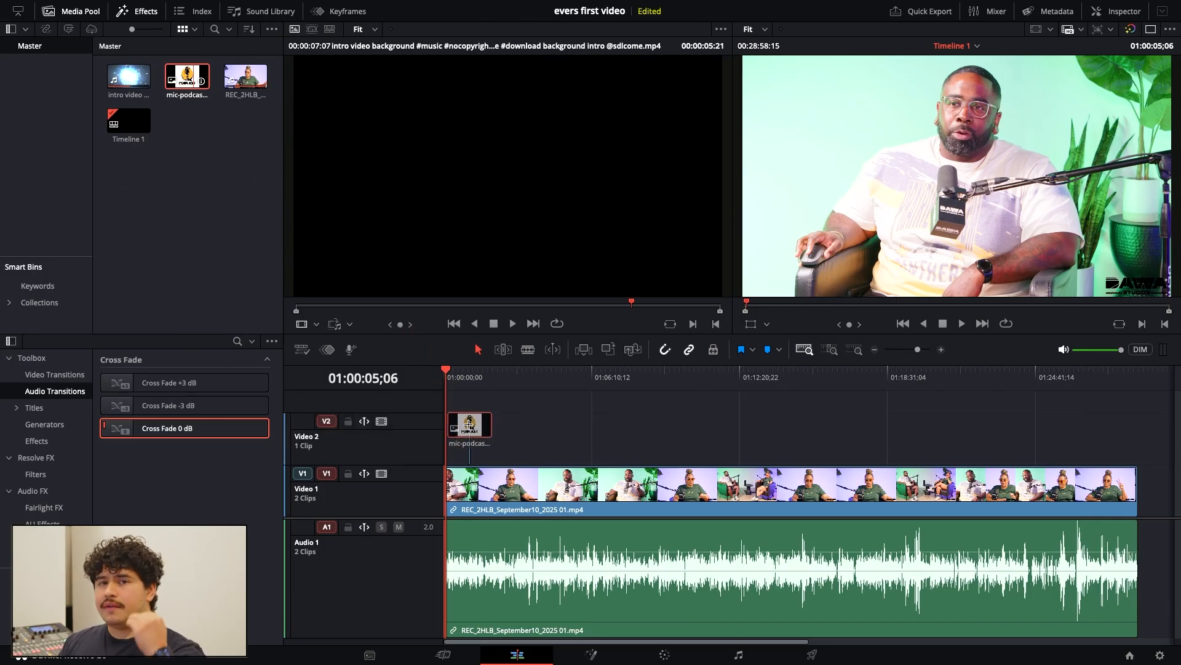
drag(469, 424, 467, 380)
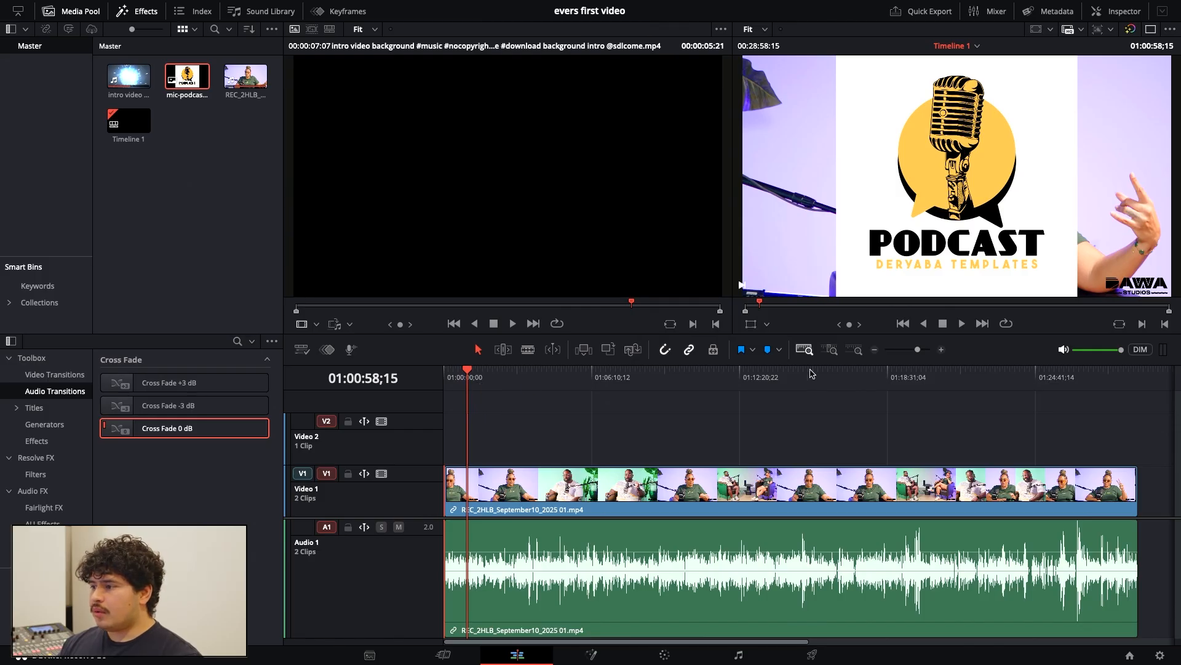
- Change the logo clip's duration to 00:01:15;00
click(918, 351)
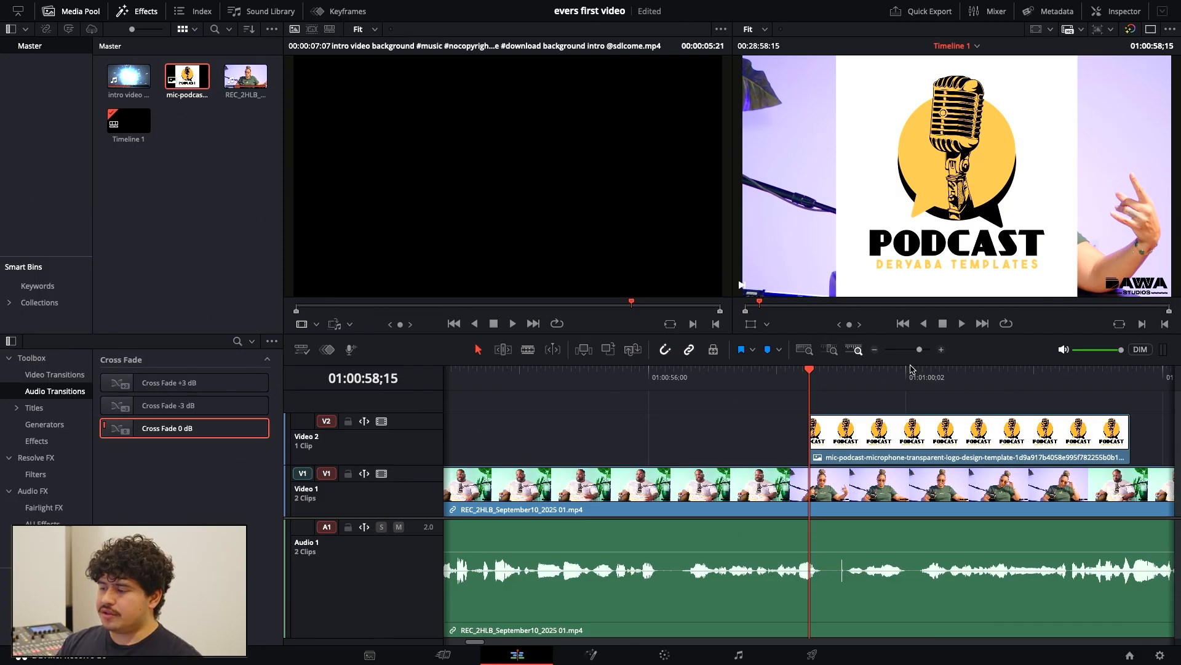
click(912, 431)
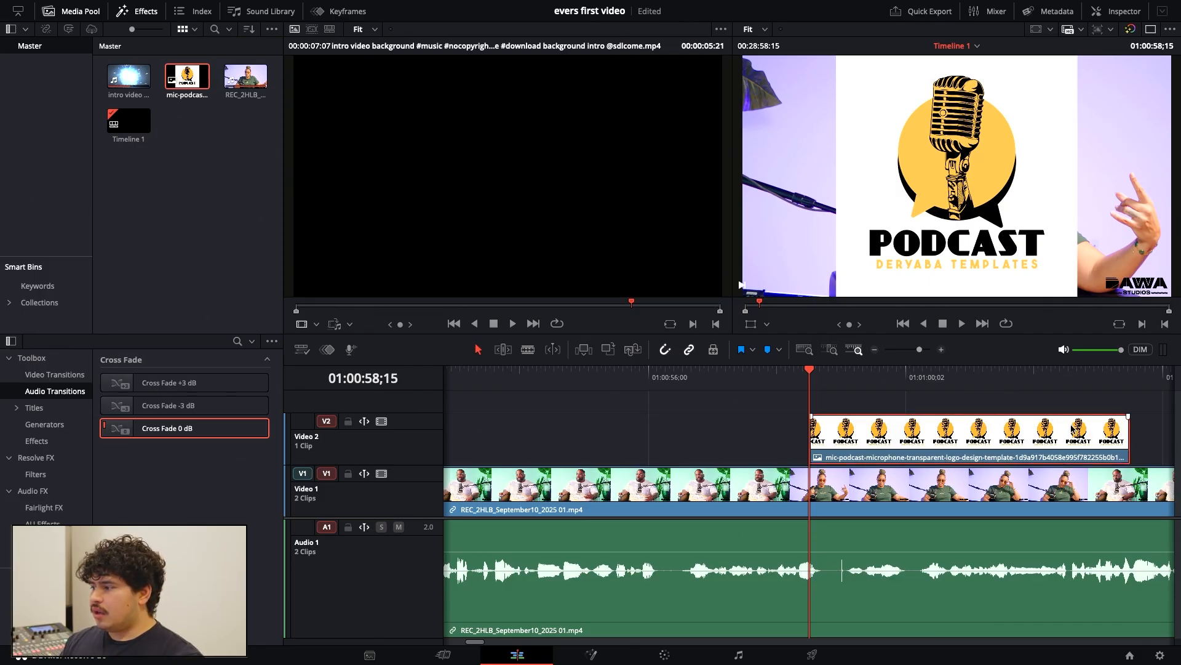
right_click(1118, 434)
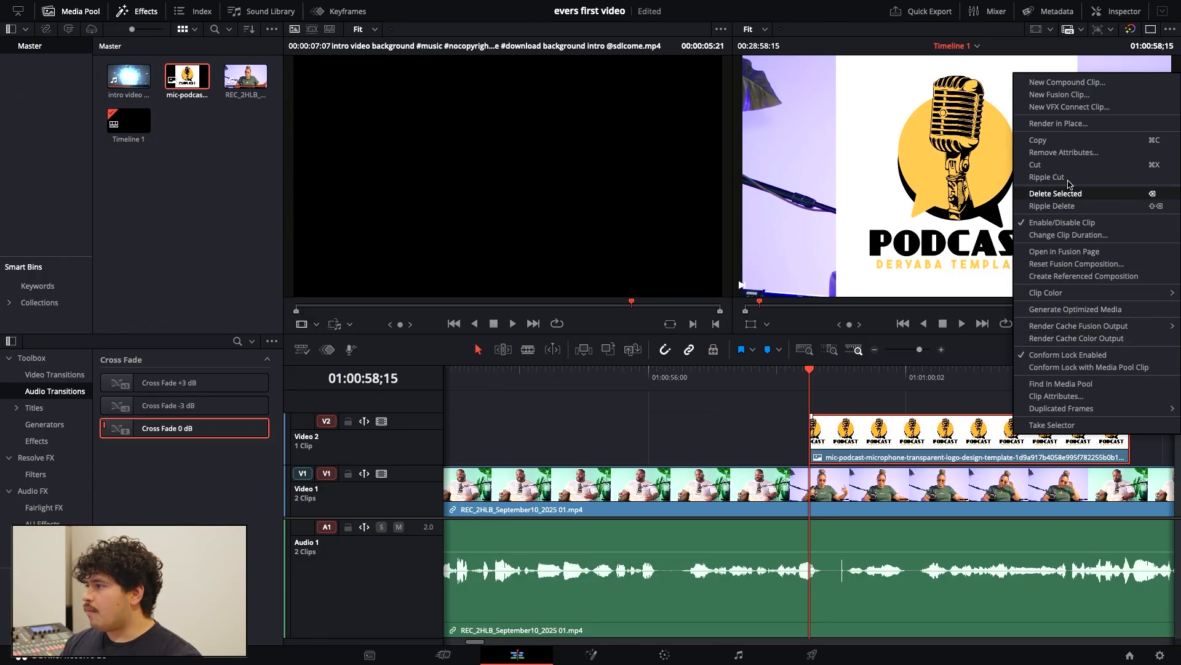
click(1083, 236)
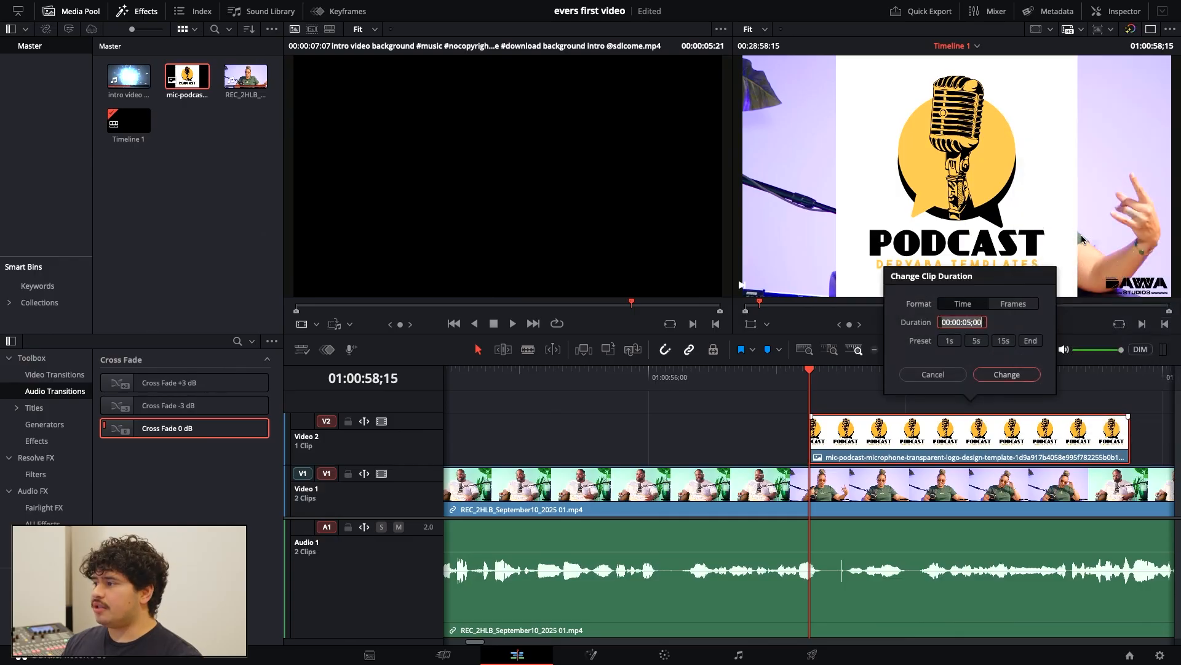
text(11500)
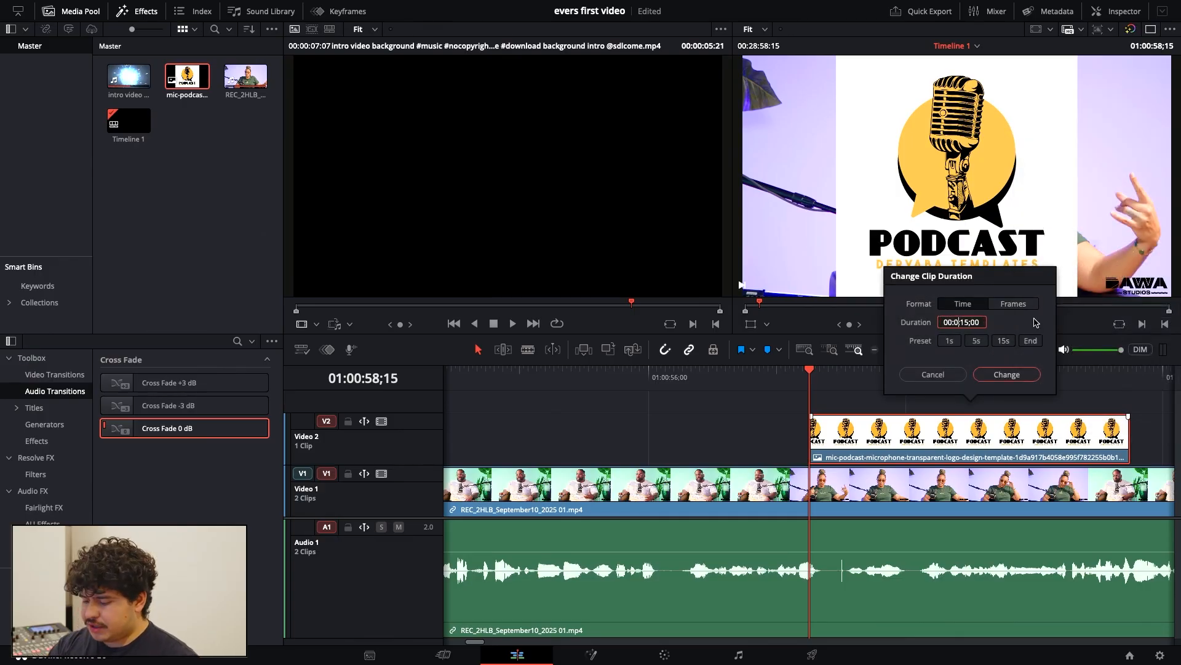
key(Return)
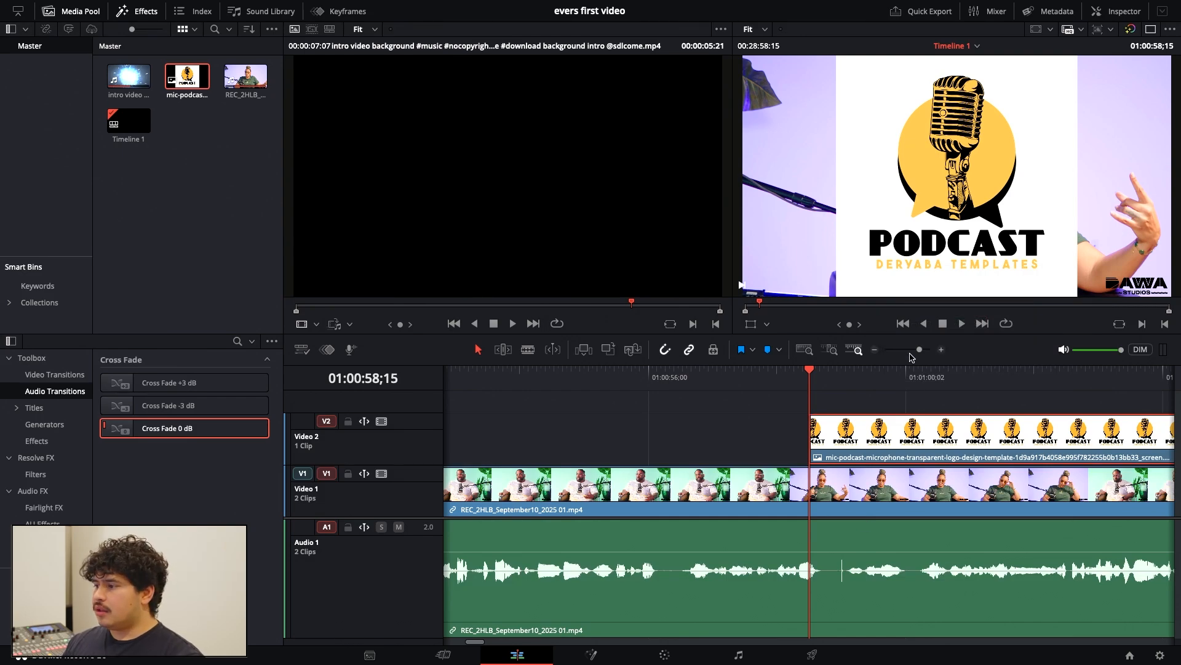
- Extend the logo clip on Video 2 to the end of the interview and back to near the interview's start
click(805, 350)
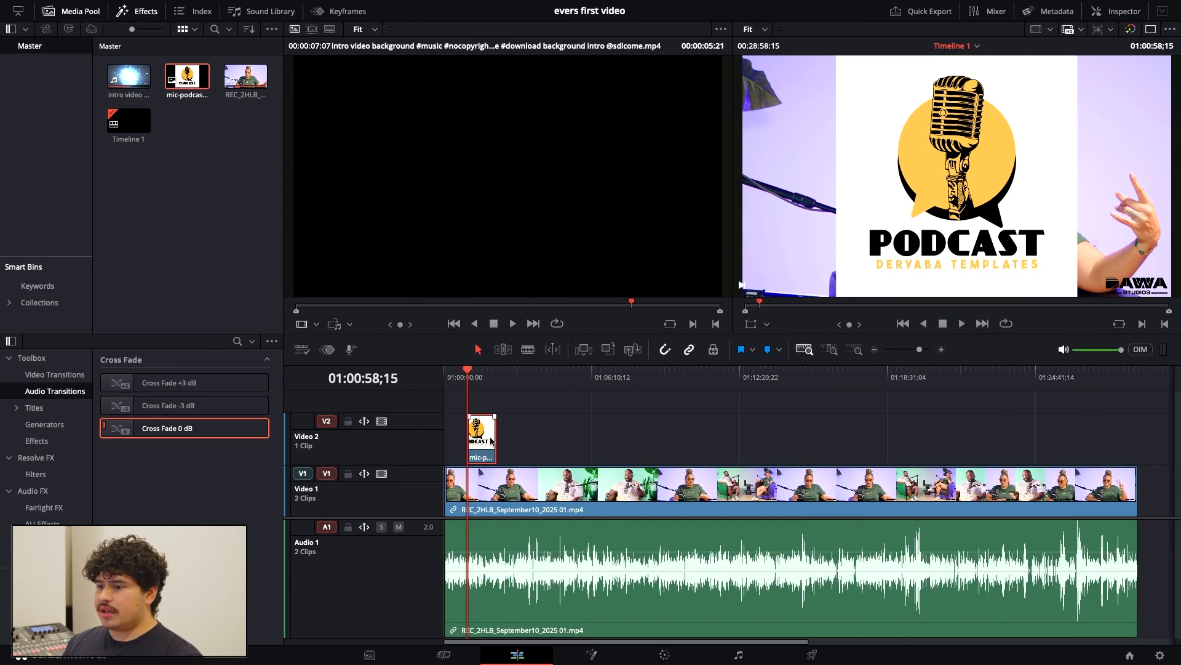
drag(483, 438, 1135, 454)
drag(487, 438, 455, 437)
- Align the logo clip's start with the intro-to-interview cut at 01:00:03;25
drag(469, 370, 446, 371)
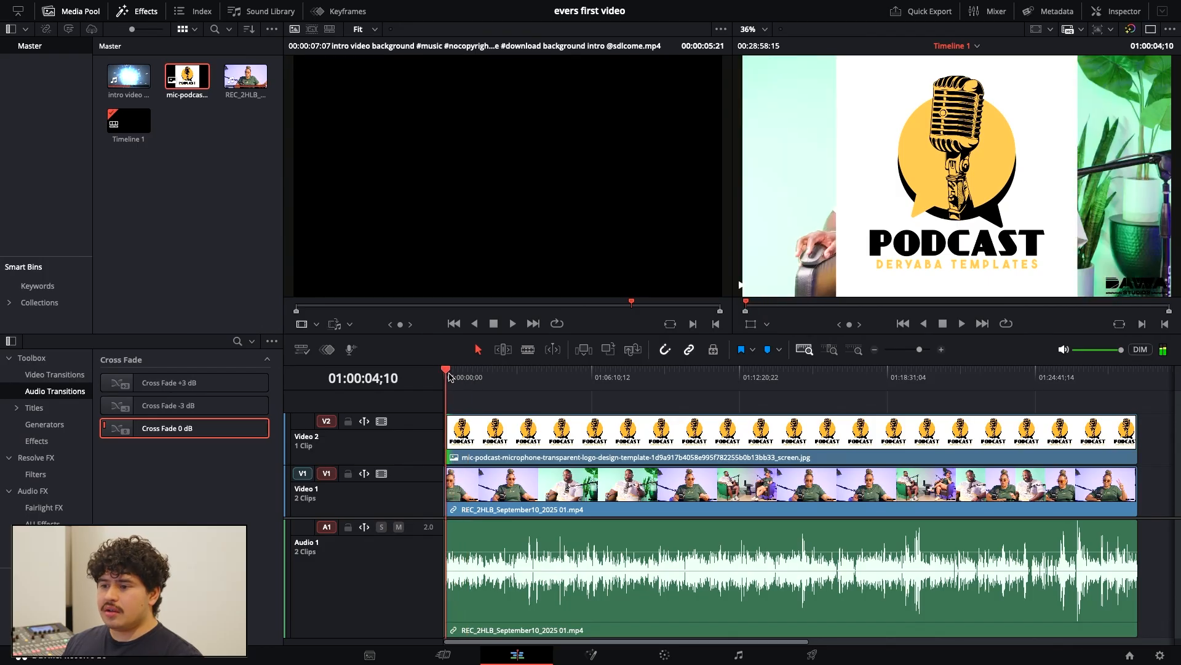
click(918, 350)
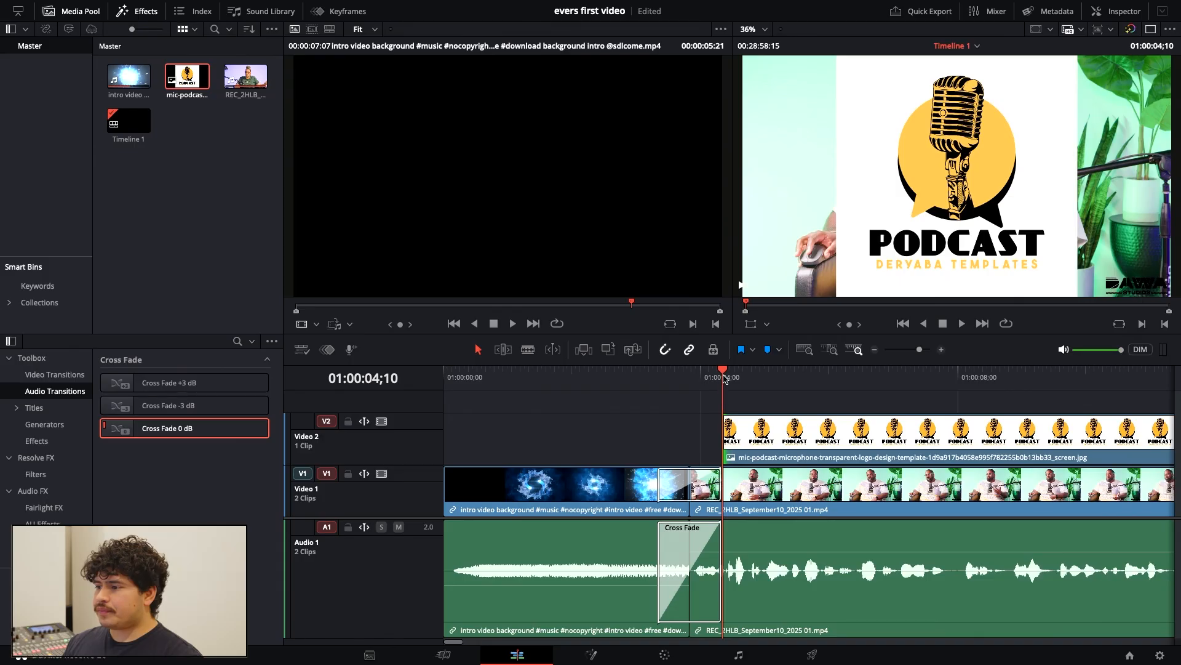
drag(720, 373, 686, 396)
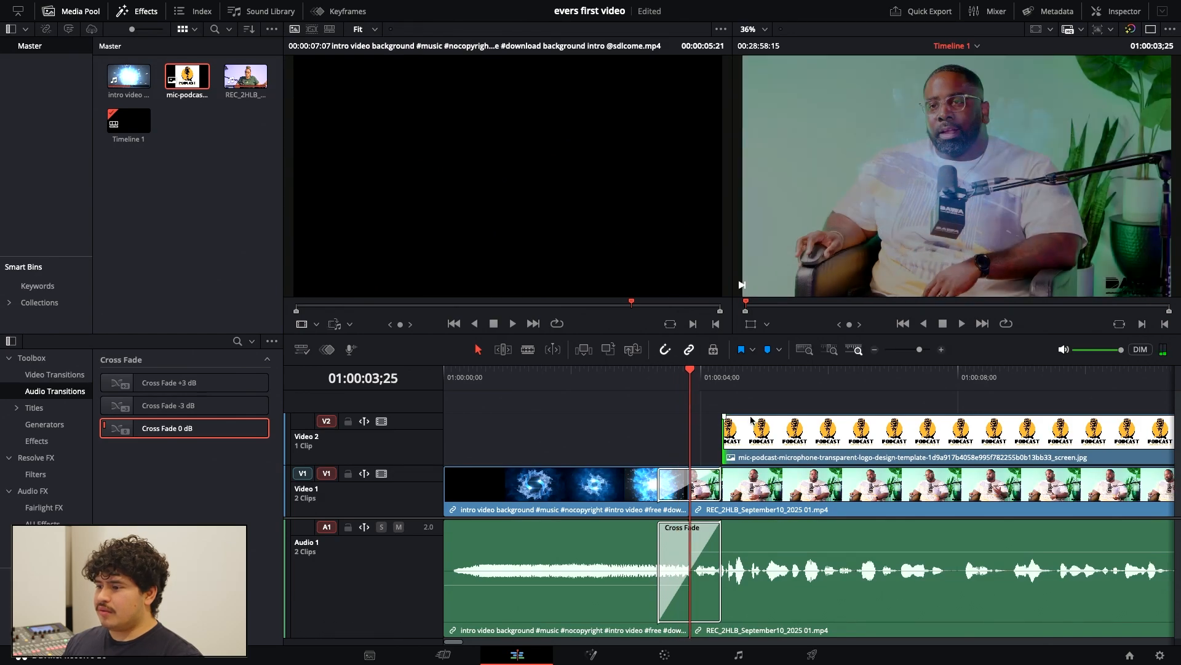
drag(725, 429, 700, 431)
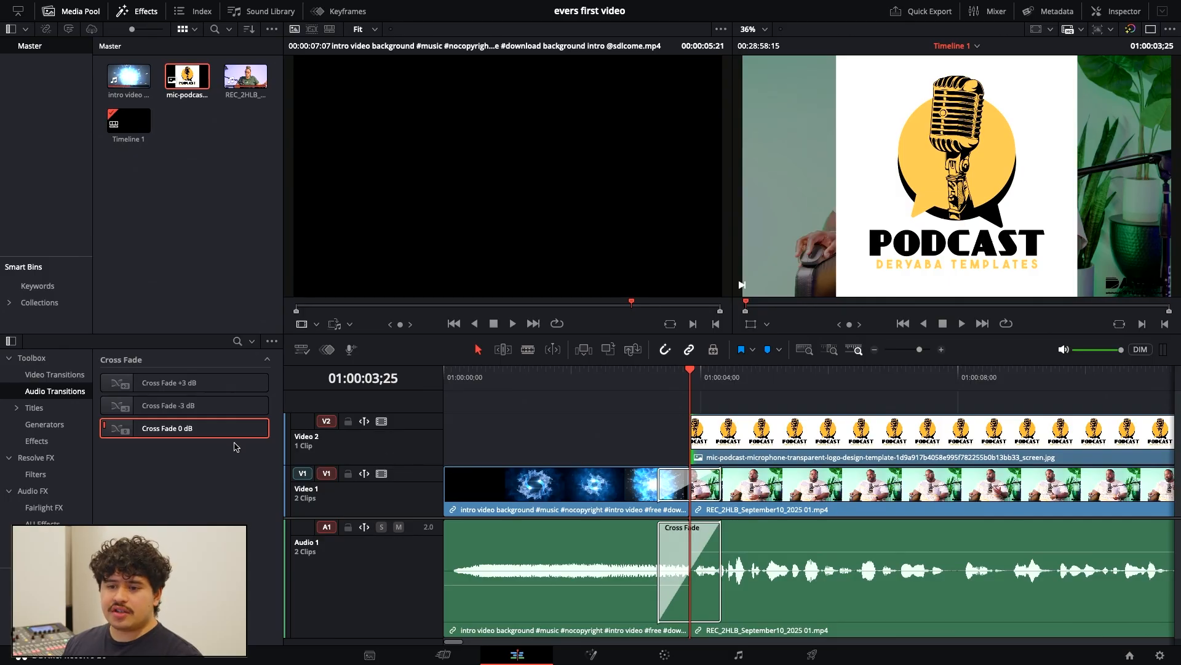
- Add a Cross Dissolve to the start of the logo clip on Video 2 and play the timeline from its beginning through the transition
click(55, 374)
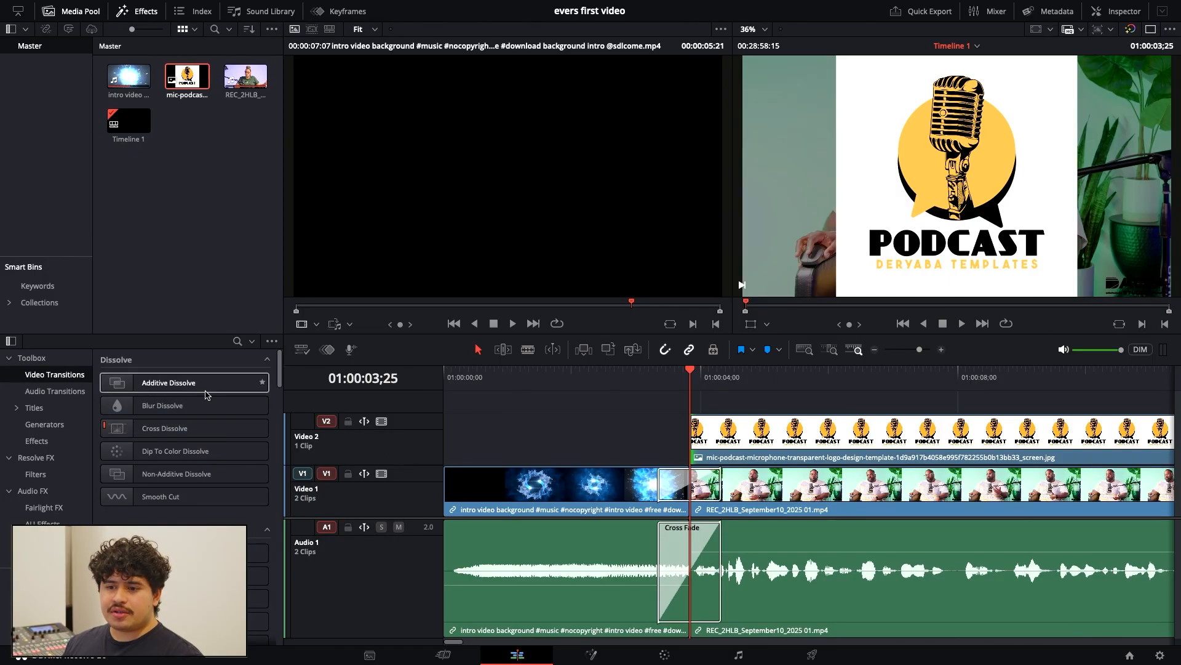
drag(184, 428, 705, 437)
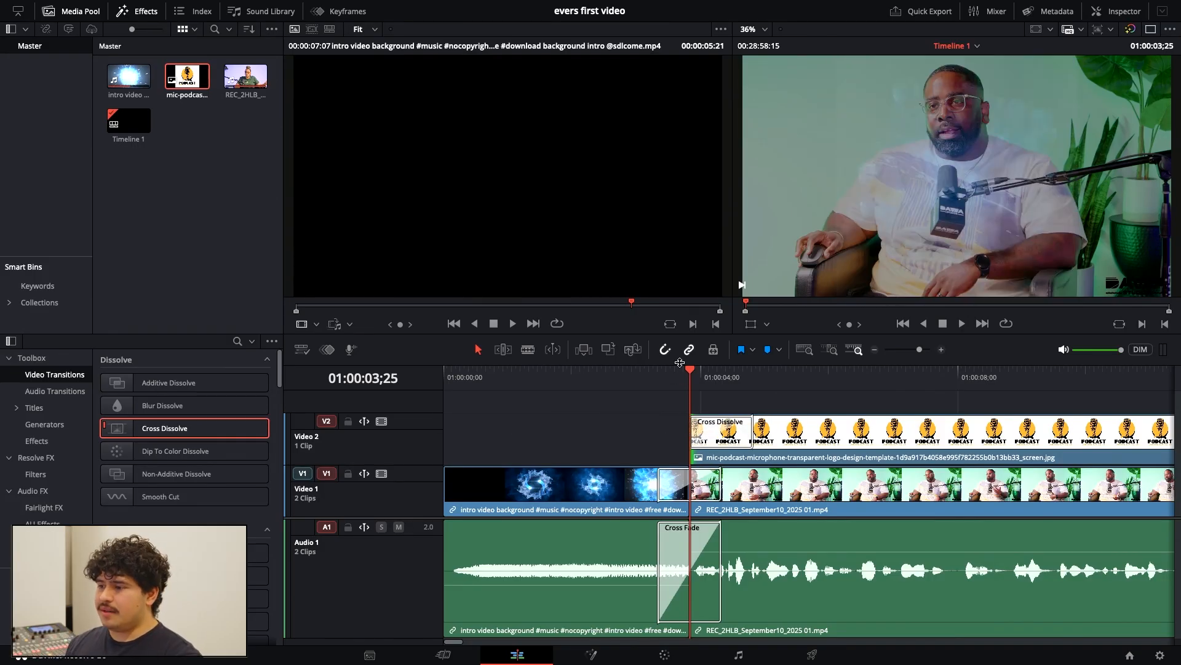
key(Home)
key(space)
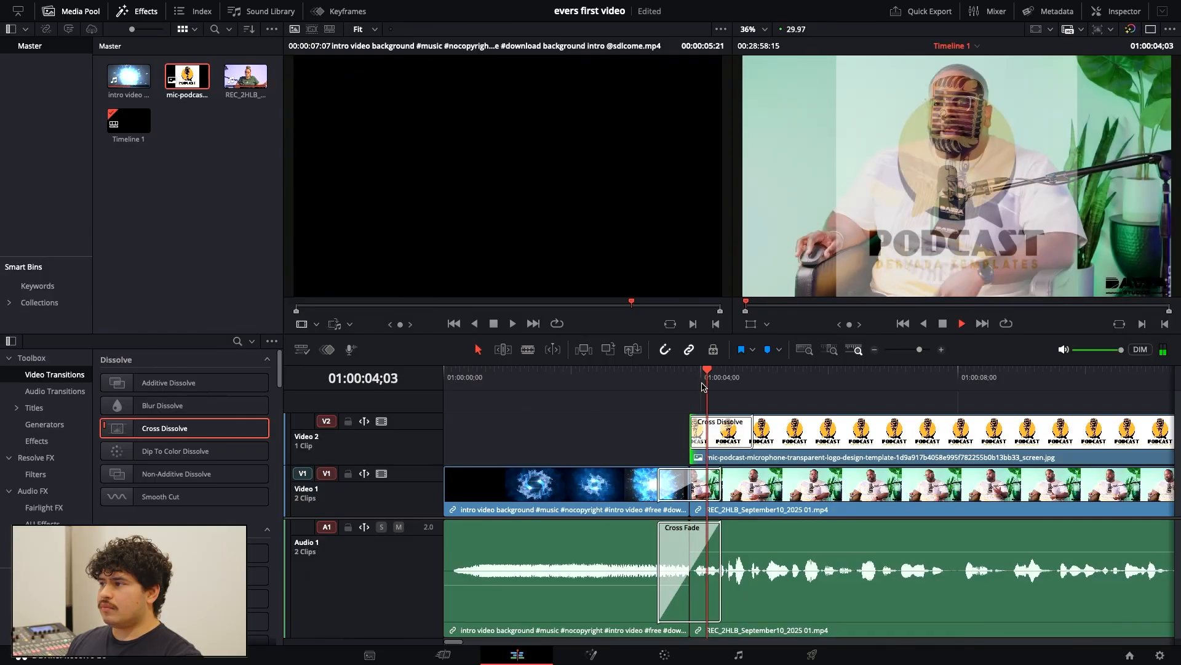
key(space)
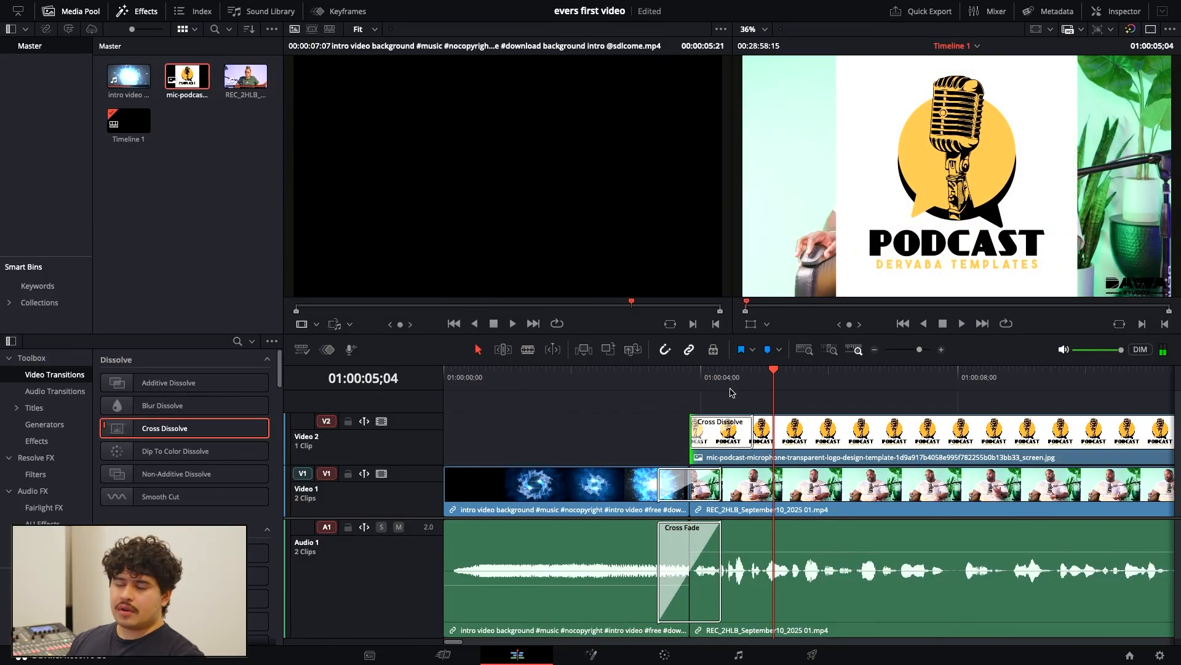
- Transform the logo clip on Video 2, shrinking it to a small square in the lower-left corner of the video frame
click(821, 424)
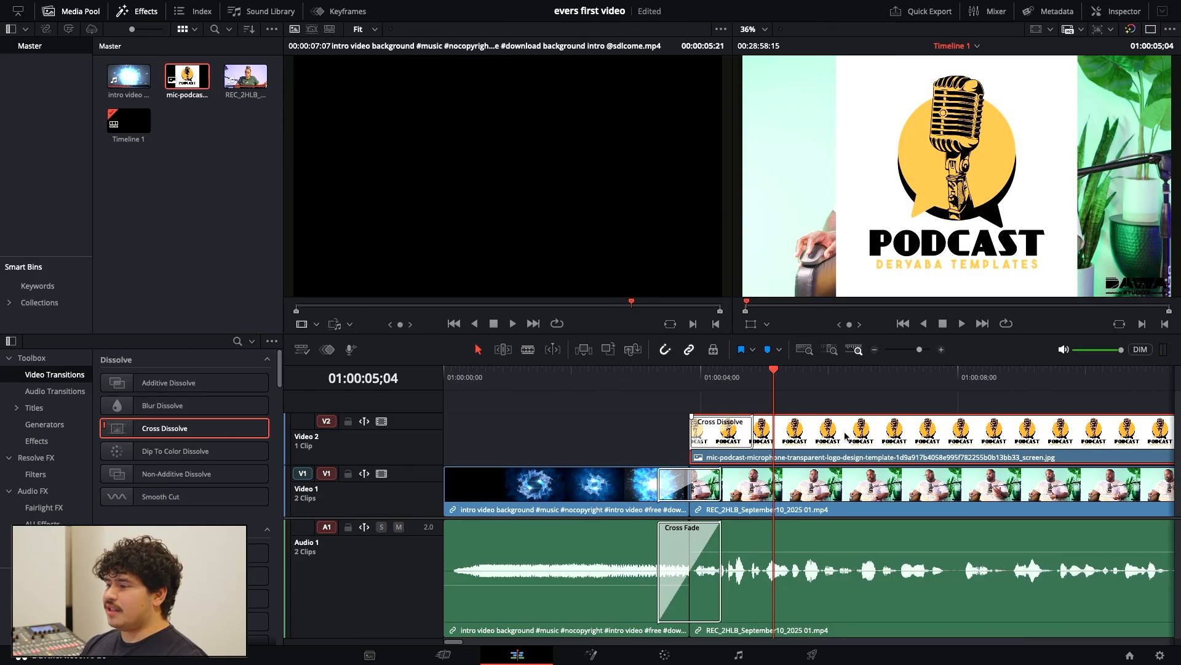
key(f)
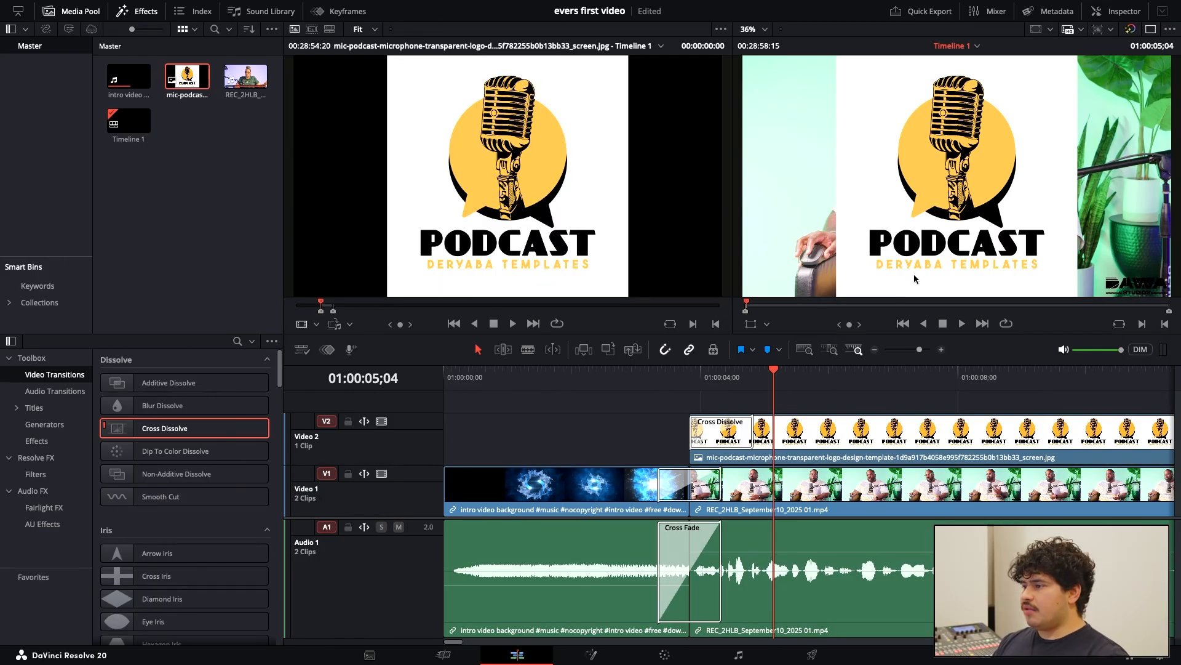
click(790, 436)
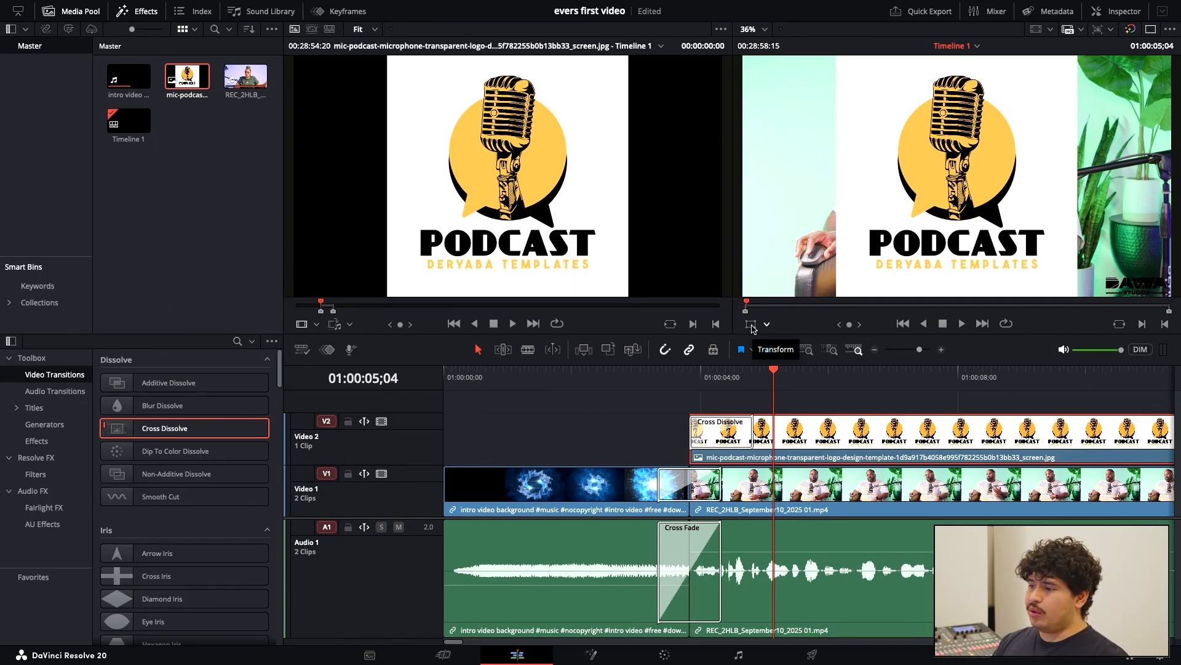
click(752, 325)
drag(879, 142, 846, 164)
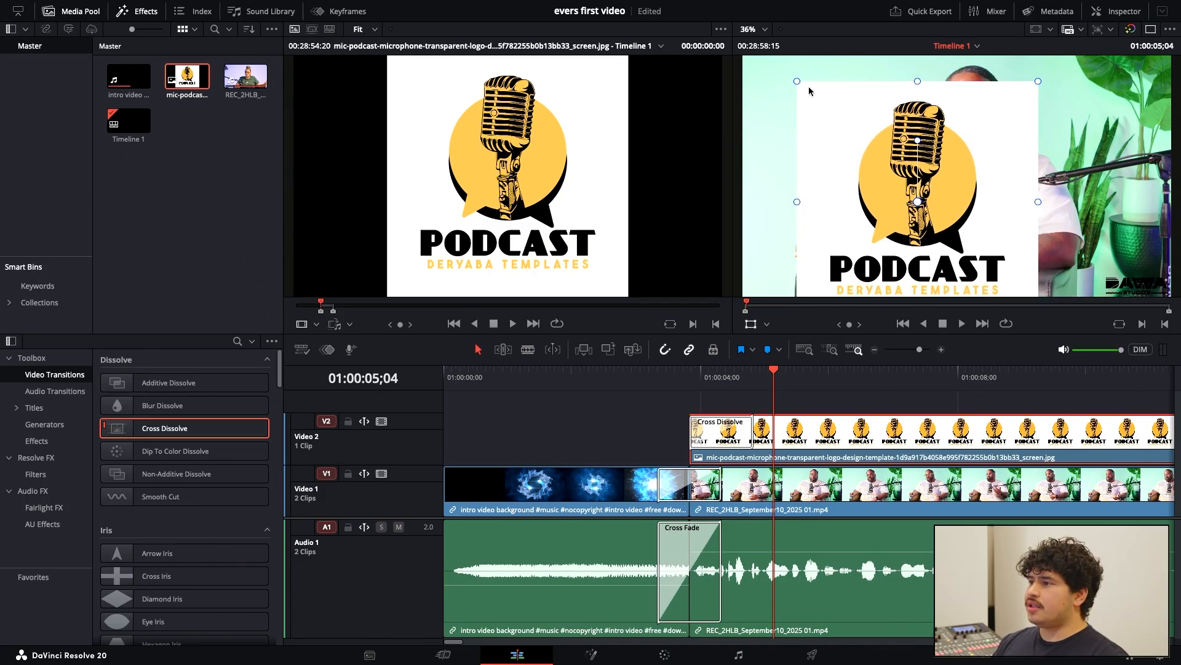
drag(799, 86, 768, 252)
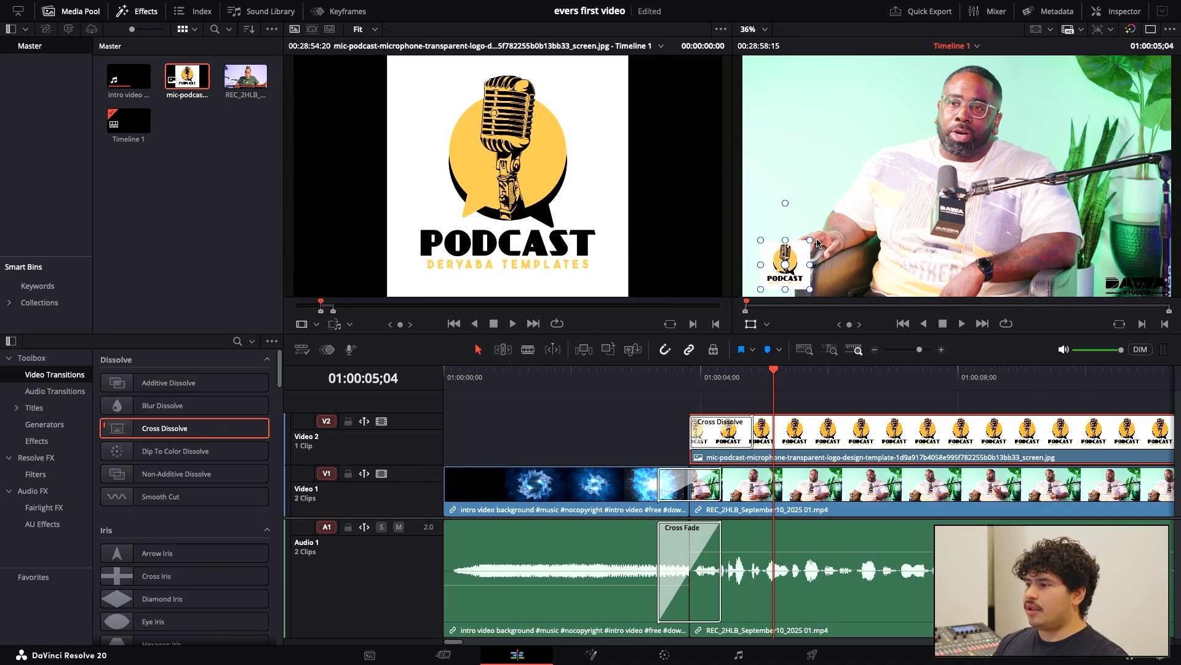
mouse_move(786, 203)
mouse_down()
mouse_move(890, 186)
mouse_move(786, 202)
mouse_up()
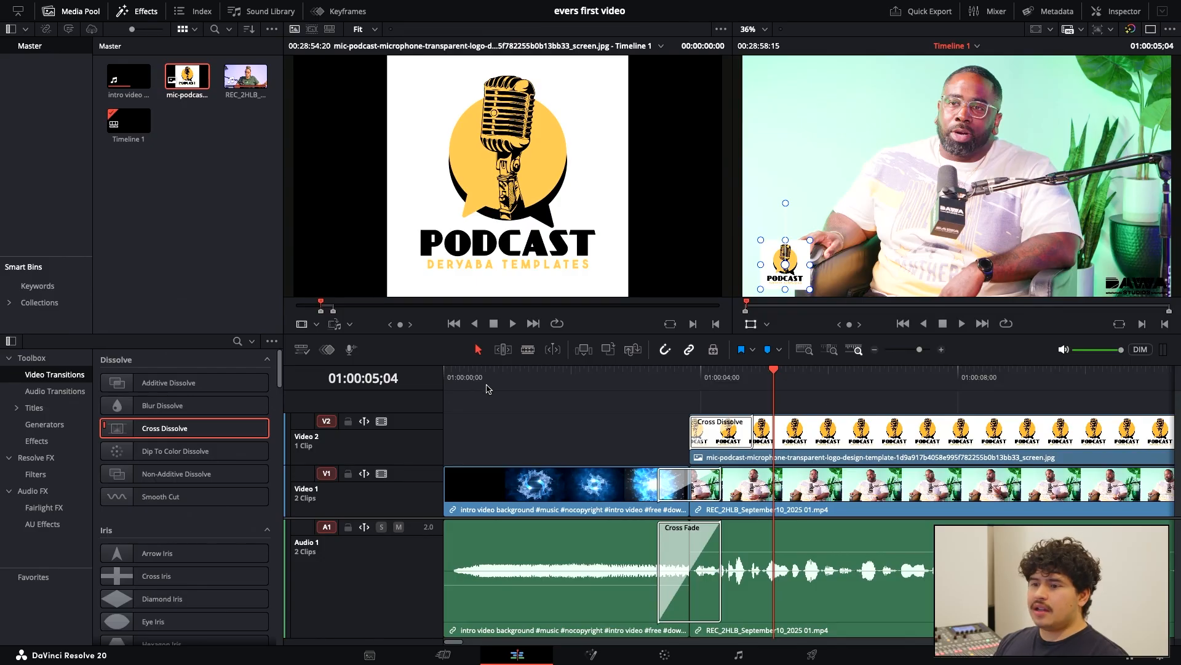
- Hide the on-screen transform handles and play the timeline from the beginning past the logo's fade-in to review its size and placement
key(Home)
click(754, 326)
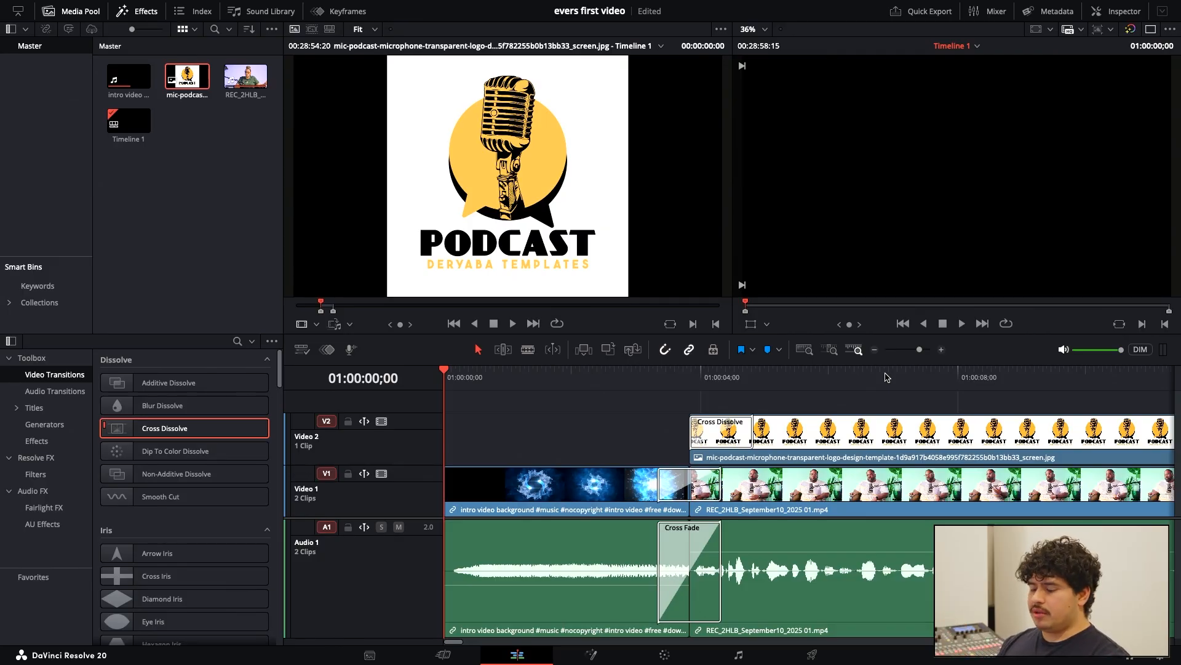
key(space)
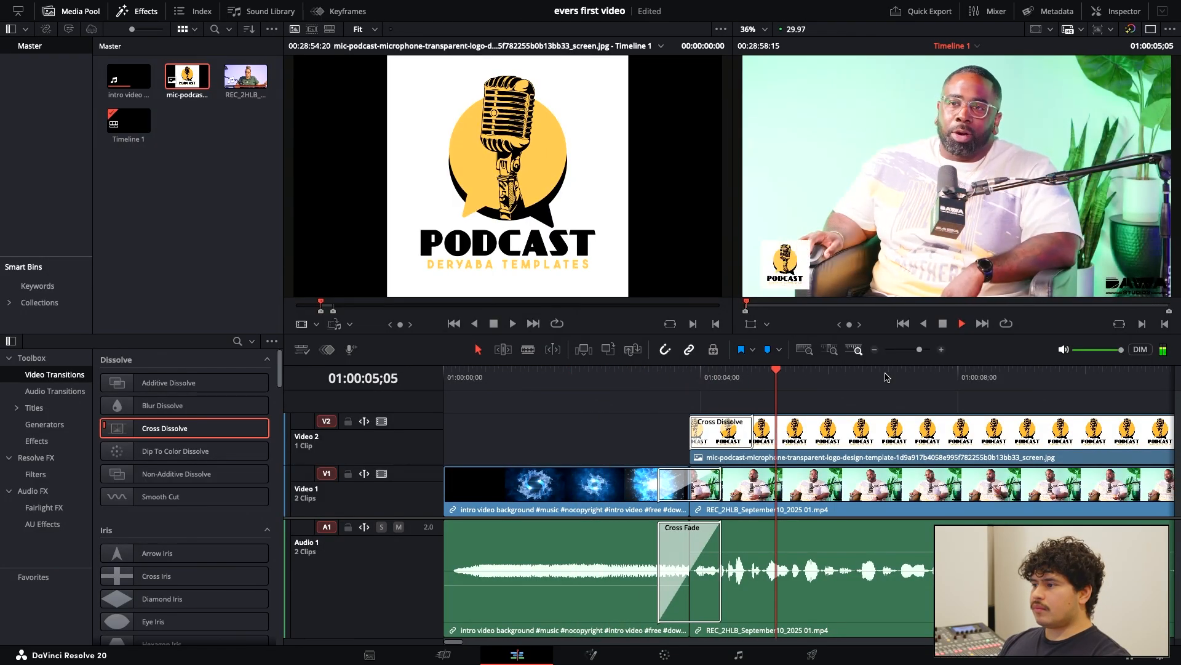
key(space)
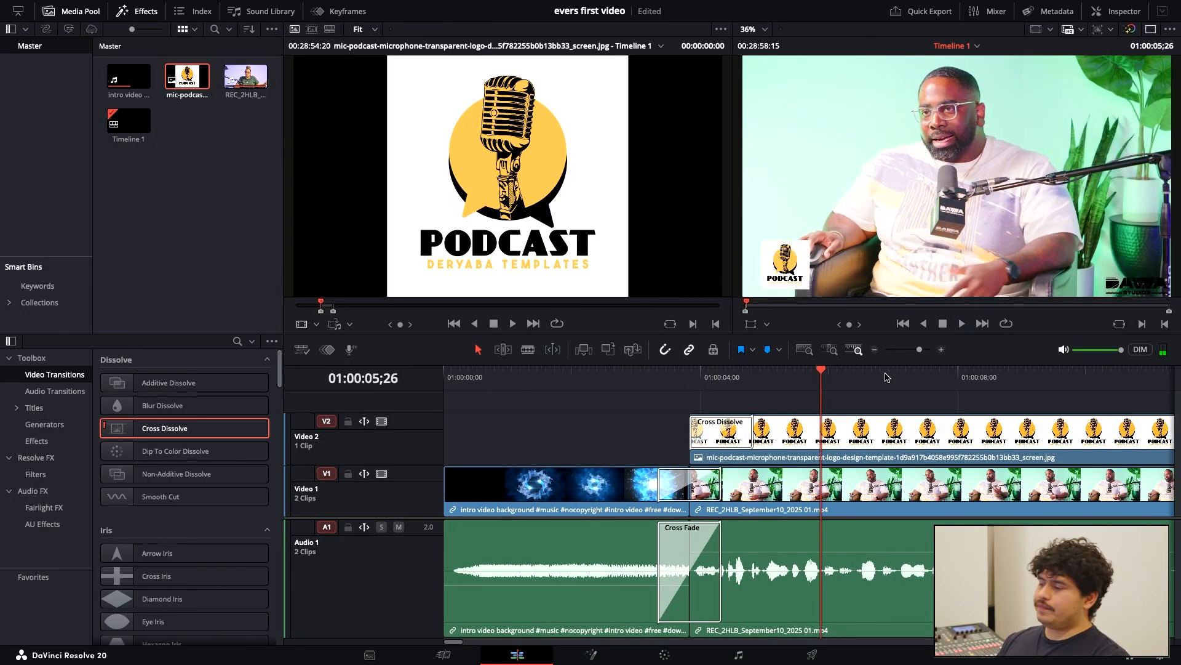